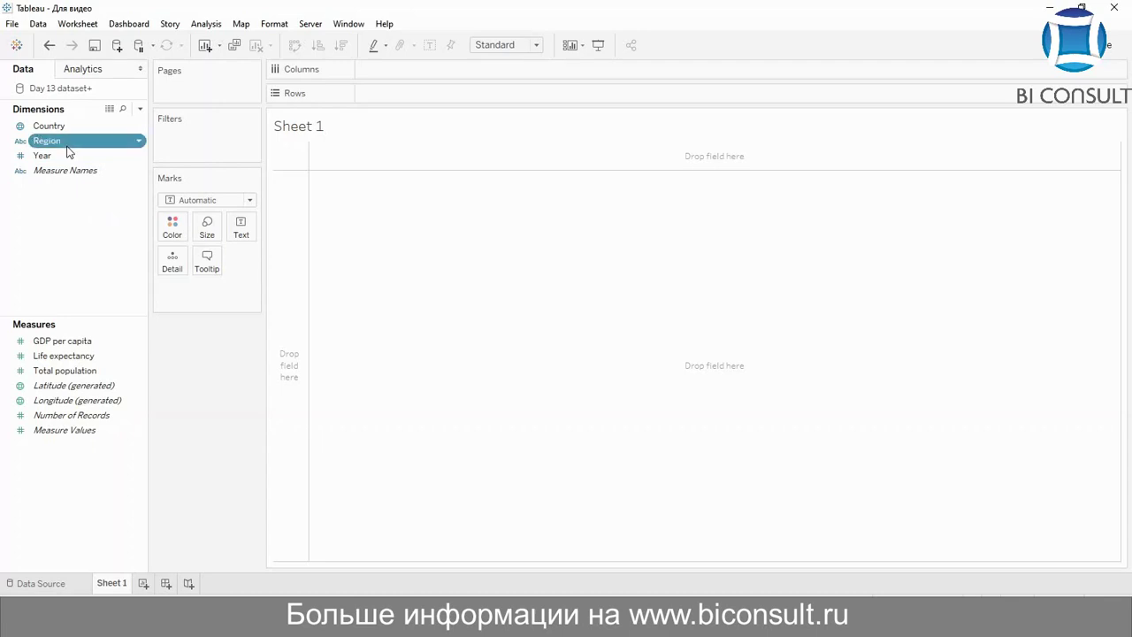
Step: List Region in rows and encode Life expectancy as color and GDP per capita as size
mouse_move(70, 152)
left_mouse_down()
mouse_move(222, 107)
mouse_move(448, 106)
left_mouse_up()
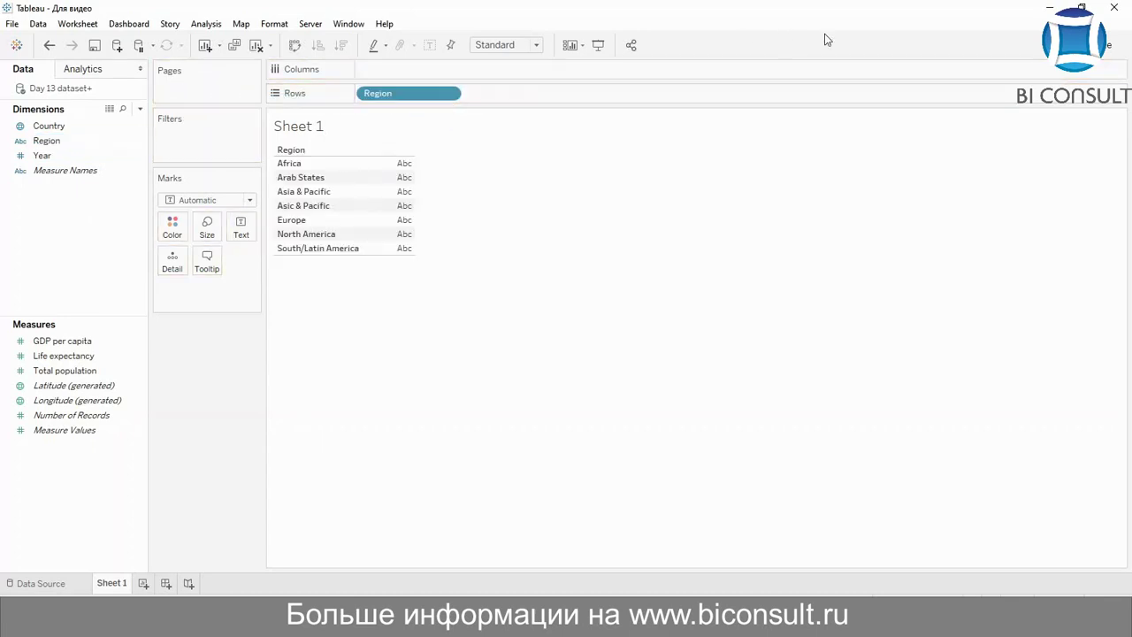
left_click(1101, 45)
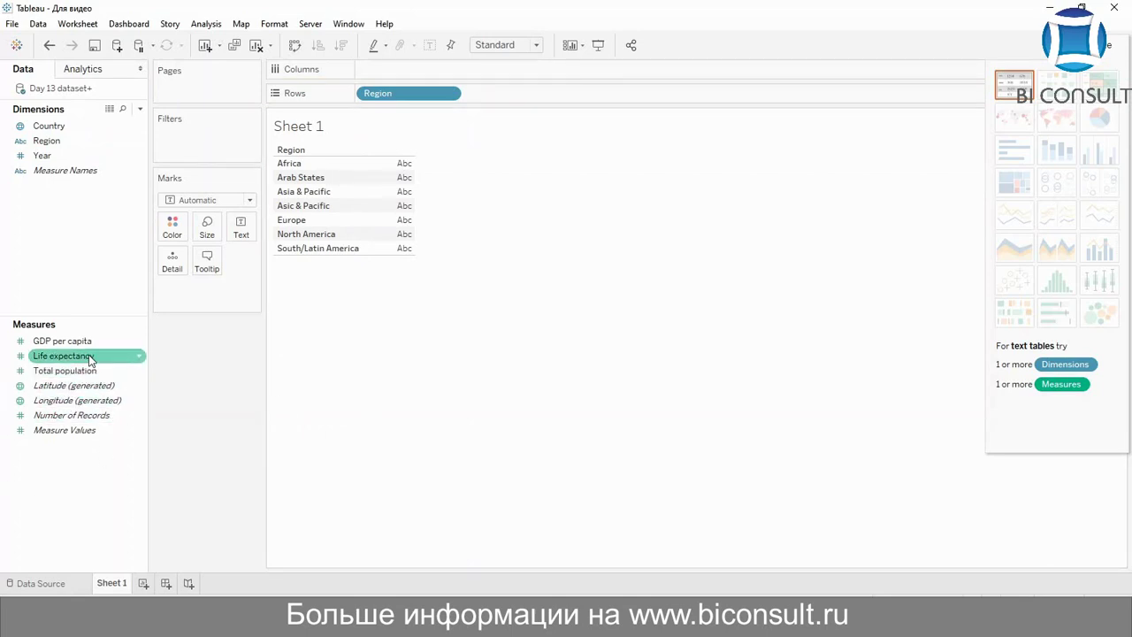
left_click_drag(88, 359, 181, 236)
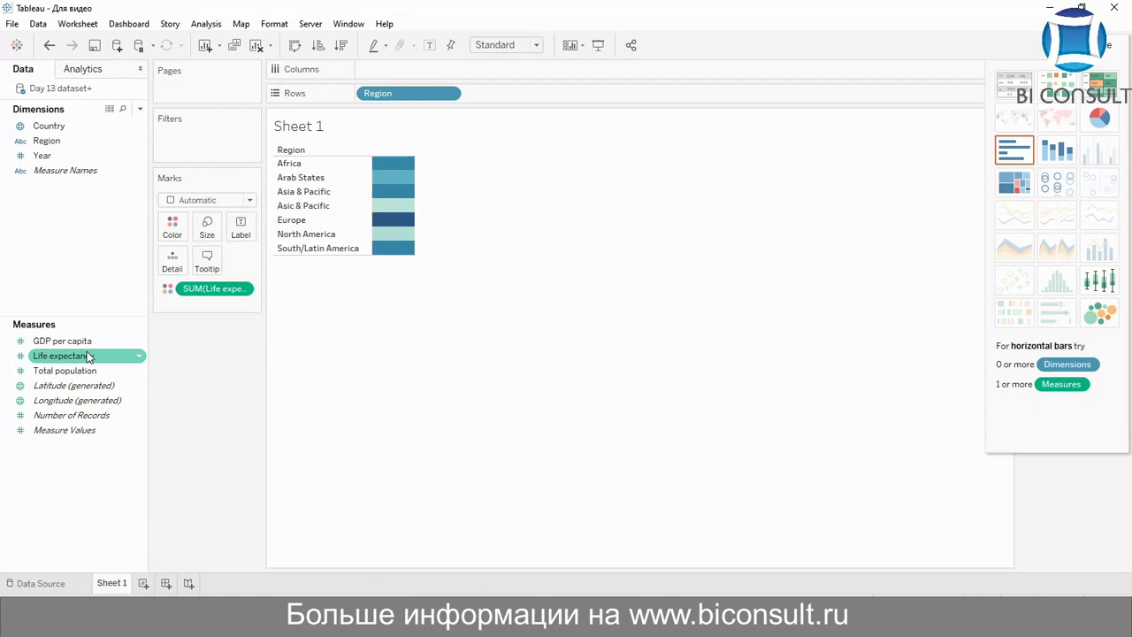
left_click_drag(93, 341, 212, 225)
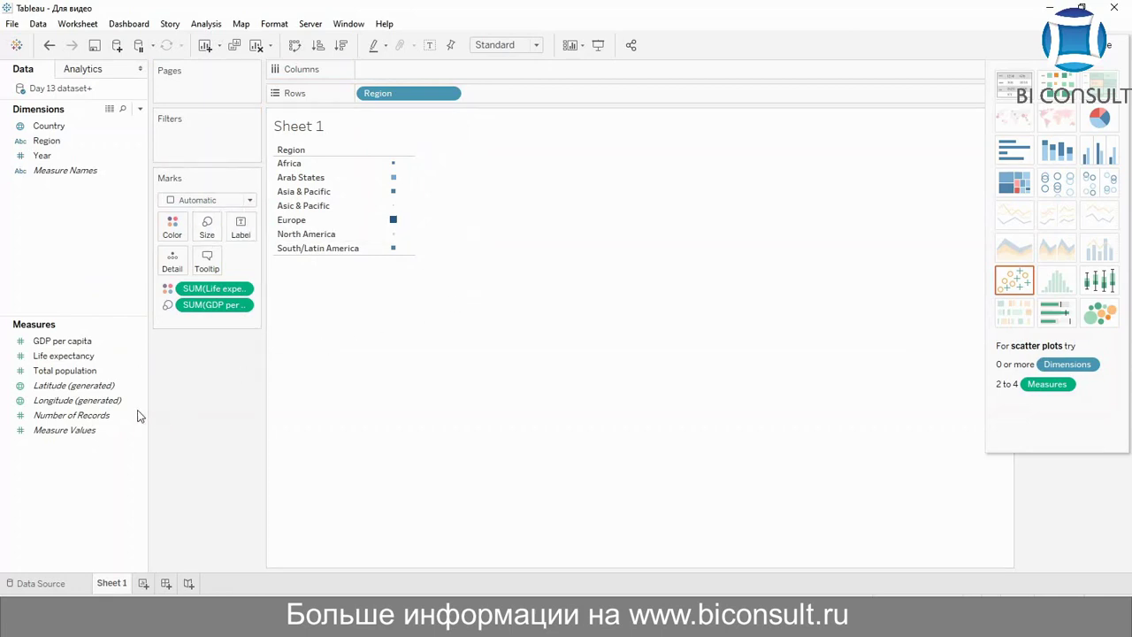
Step: Add Year as detail, label the marks with Country and Year, and turn the view into a treemap
left_click_drag(66, 165, 172, 262)
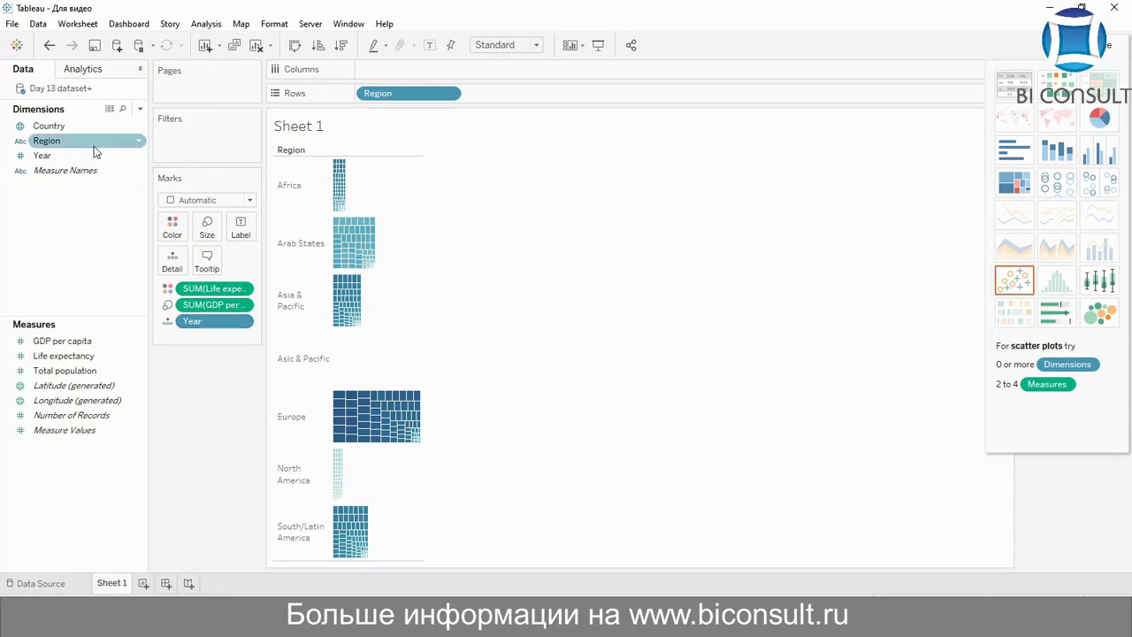
left_click_drag(48, 125, 173, 260)
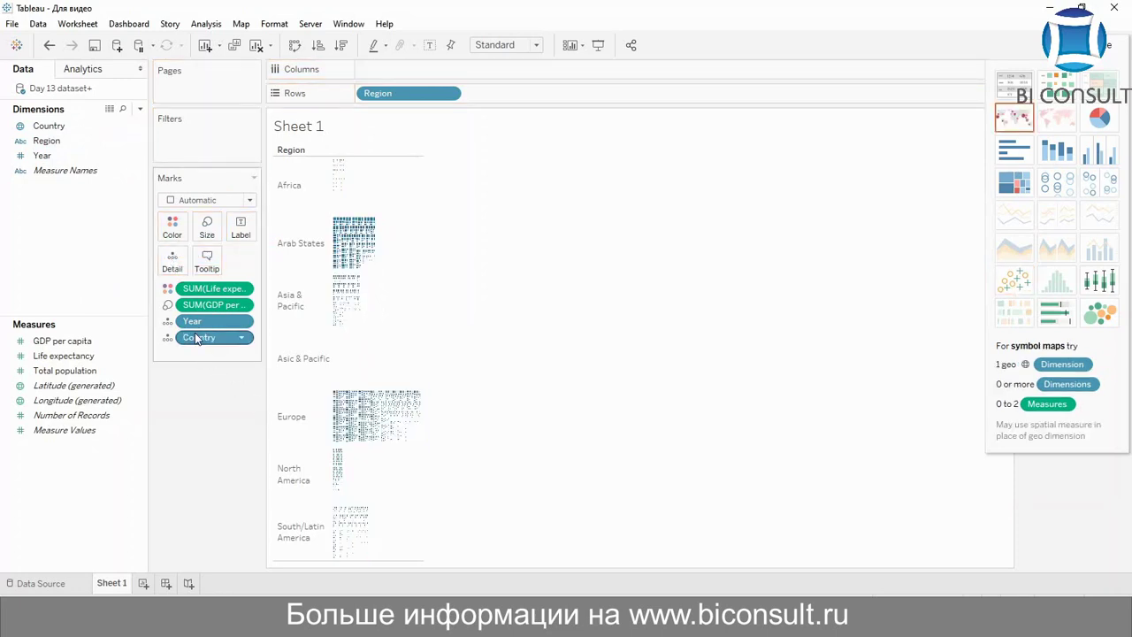
left_click_drag(199, 337, 246, 236)
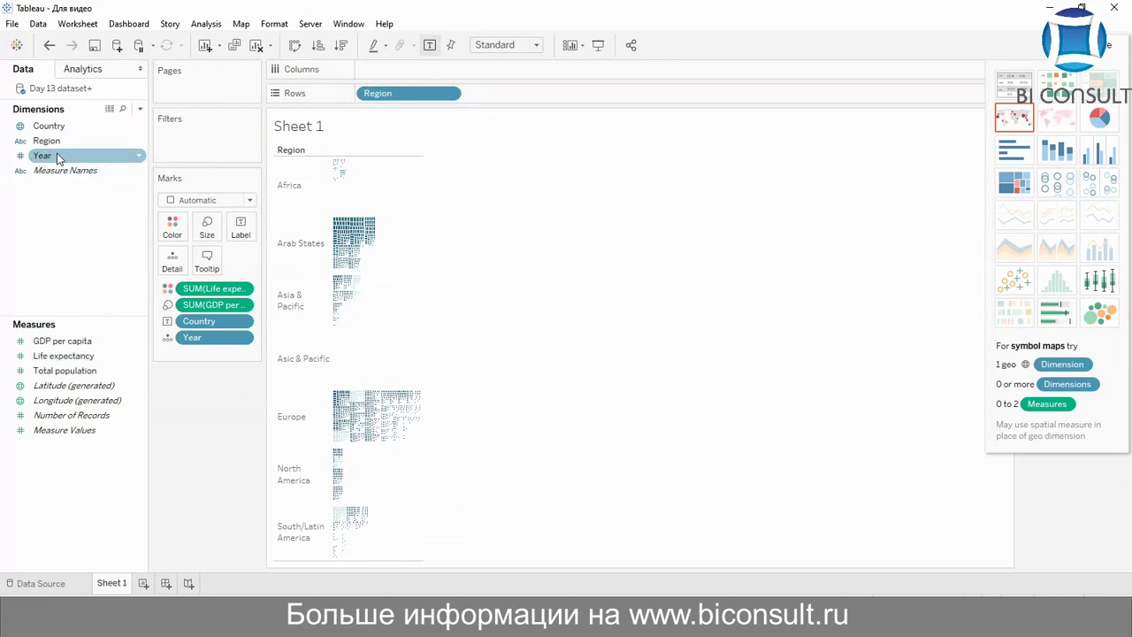
left_click_drag(58, 158, 241, 224)
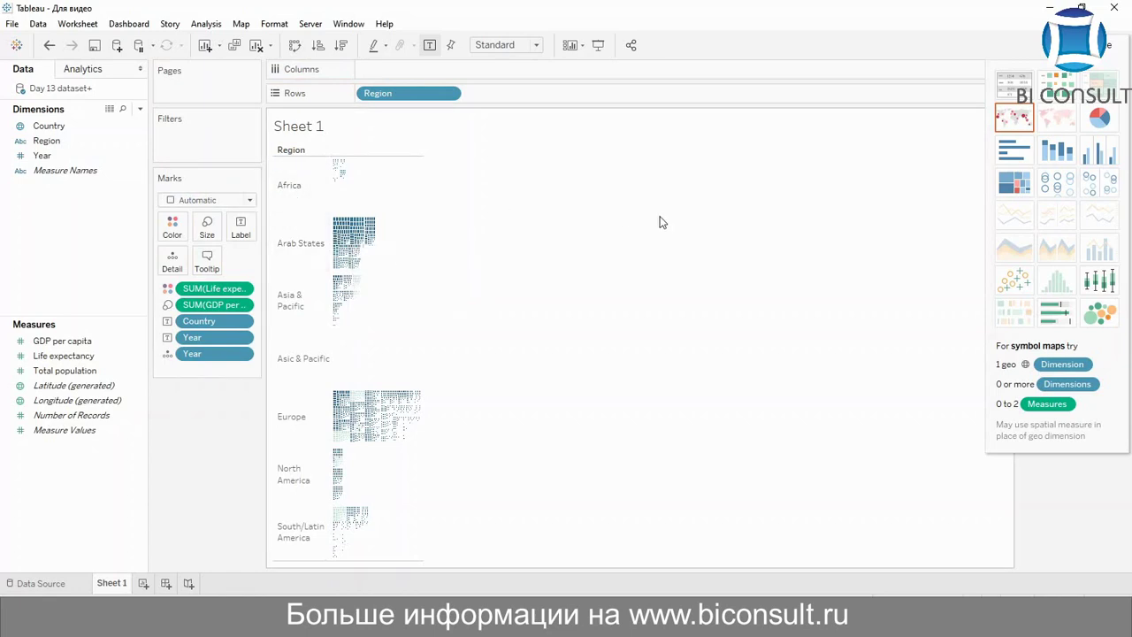
left_click(1025, 188)
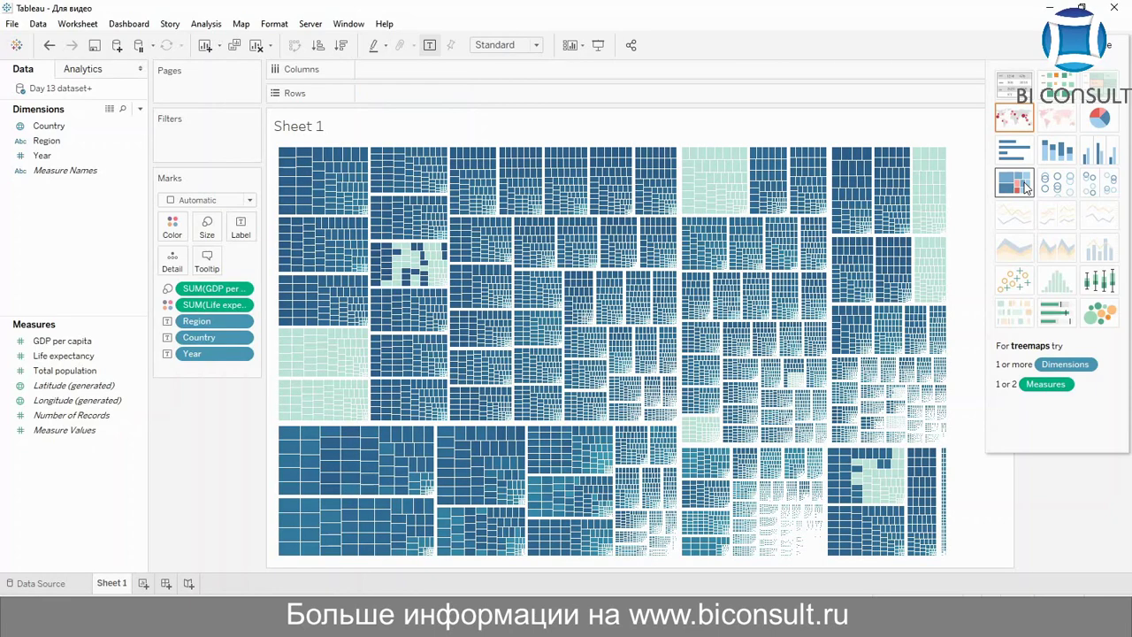
Step: Filter the treemap by Region so that only Arab States is included
mouse_move(713, 268)
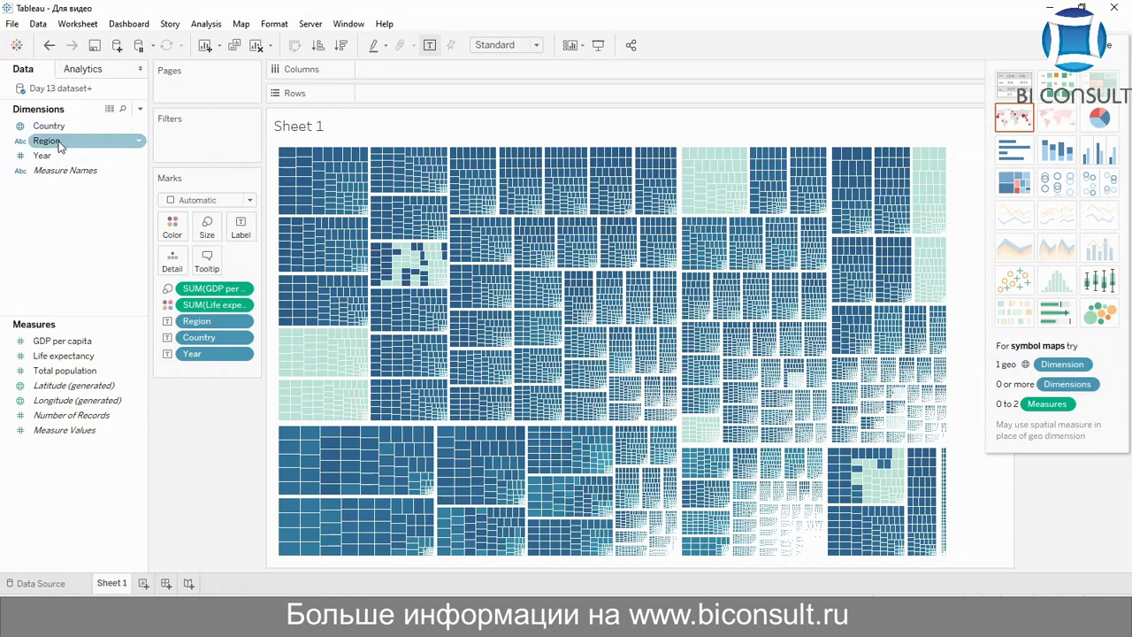
left_click_drag(60, 147, 209, 134)
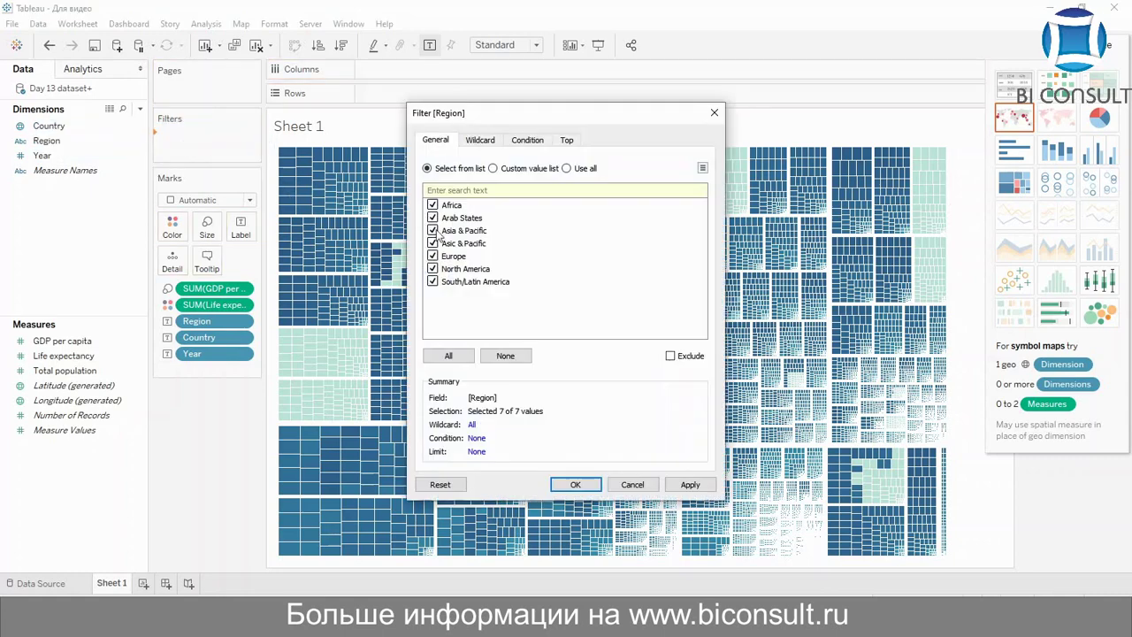
left_click(512, 355)
left_click(440, 218)
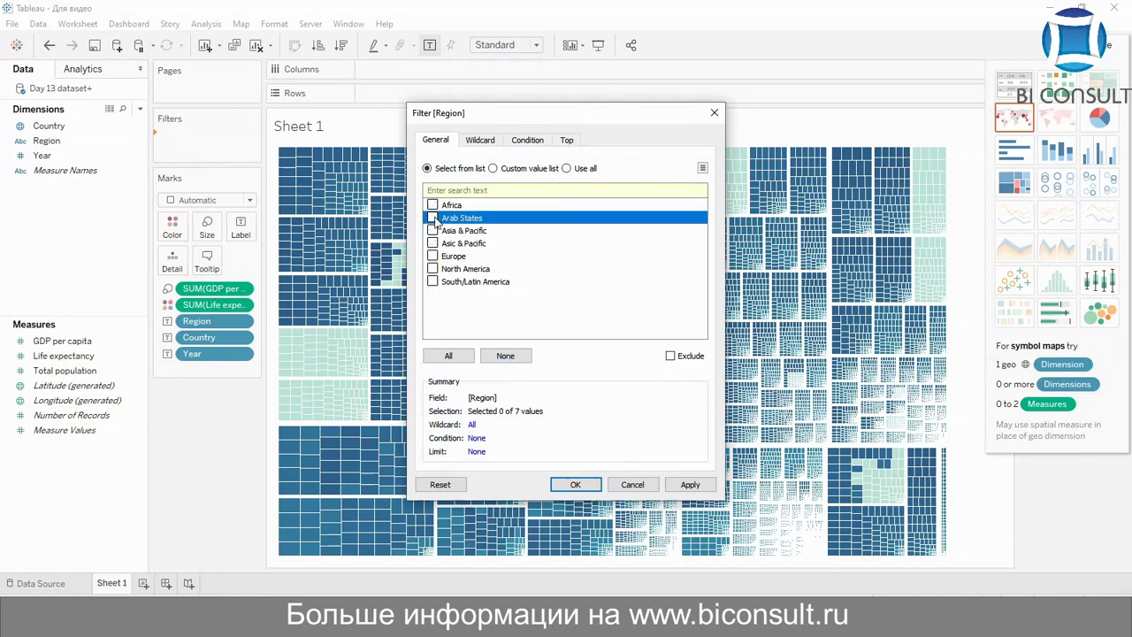
left_click(688, 493)
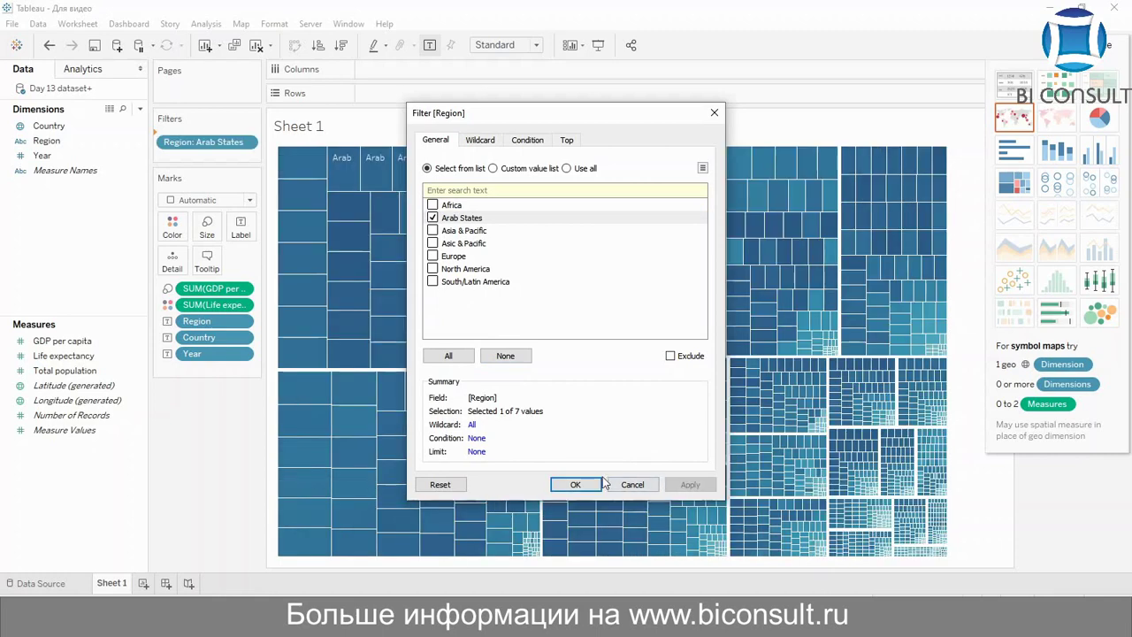
left_click(590, 484)
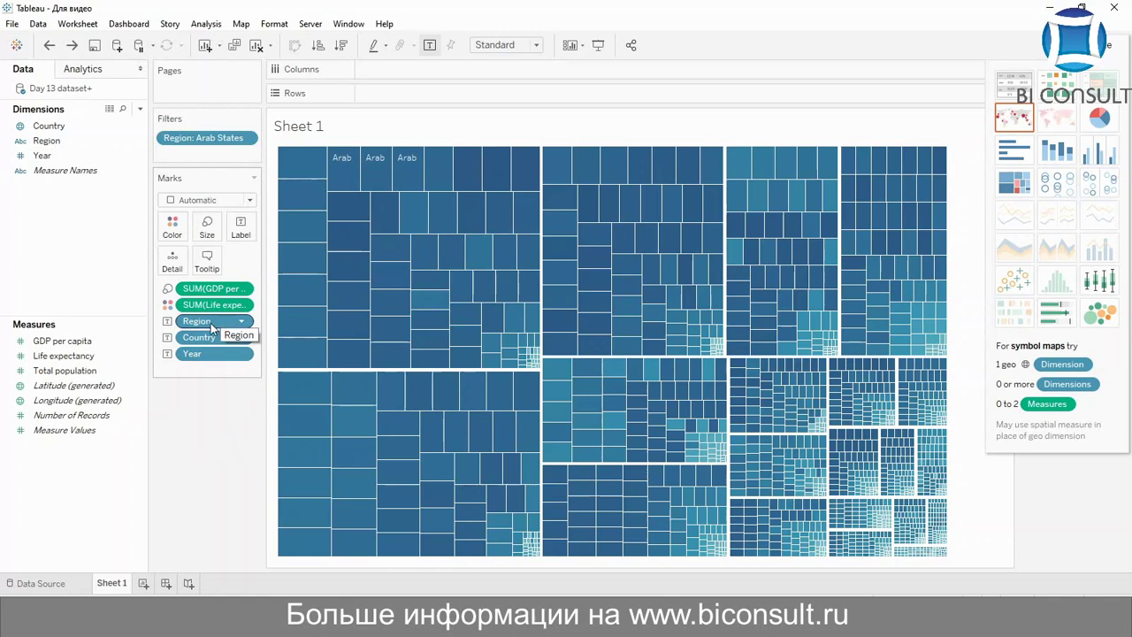
Step: Remove Region from the treemap's marks and add Year as detail to group the tiles by year
left_click_drag(211, 323, 88, 277)
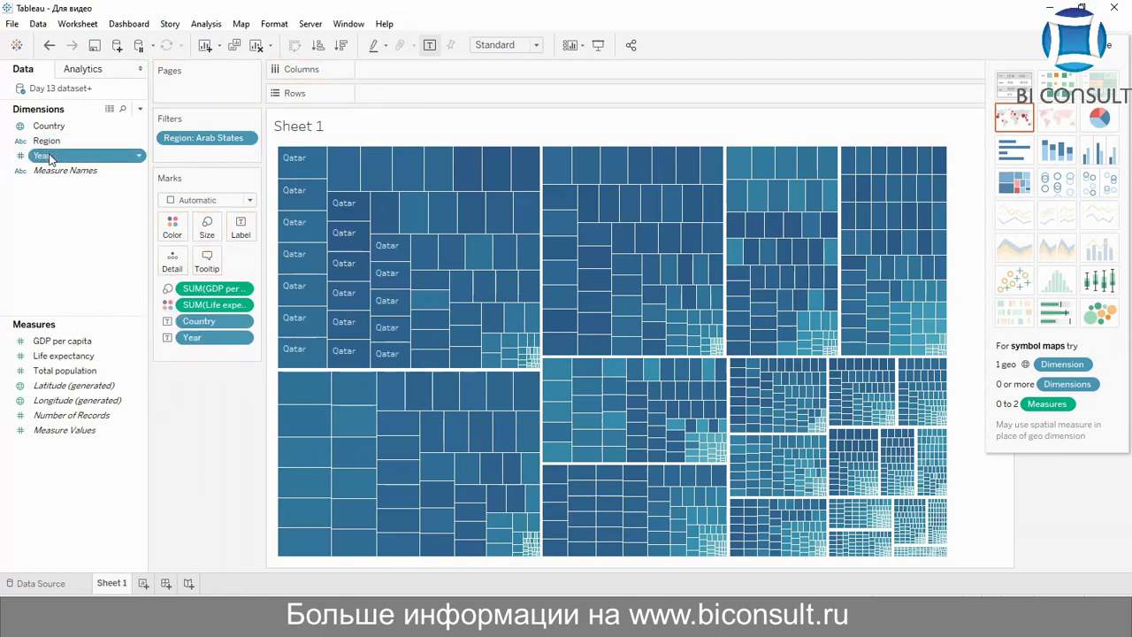
left_click_drag(42, 155, 174, 276)
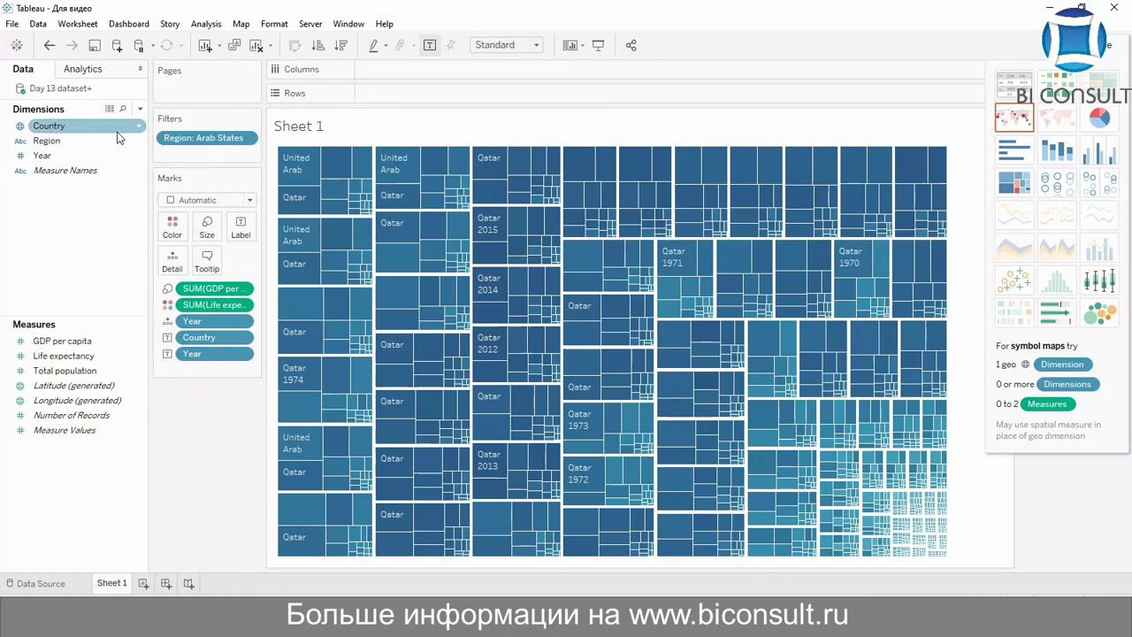
left_click_drag(69, 146, 108, 203)
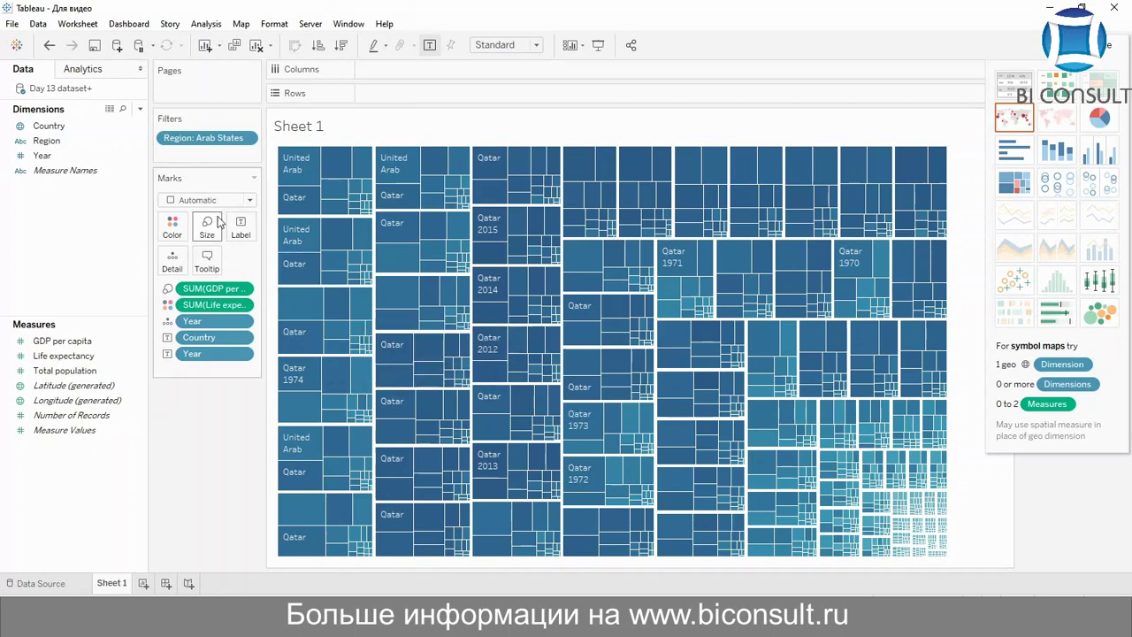
Step: Fit the treemap to Entire View and inspect the details of its tiles
left_click(500, 45)
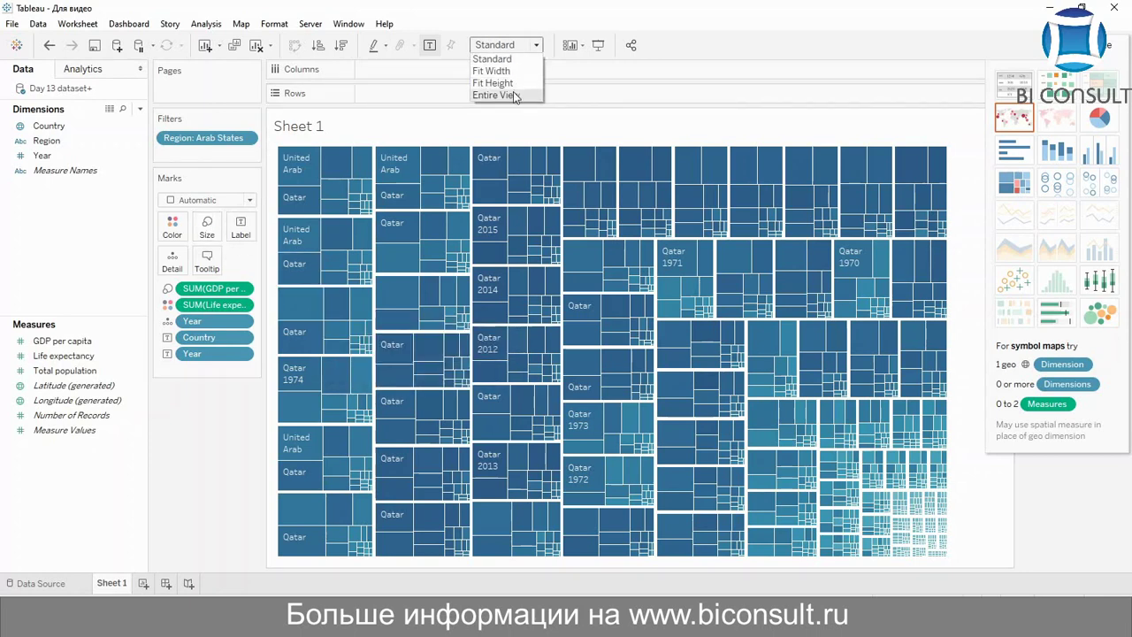
left_click(513, 91)
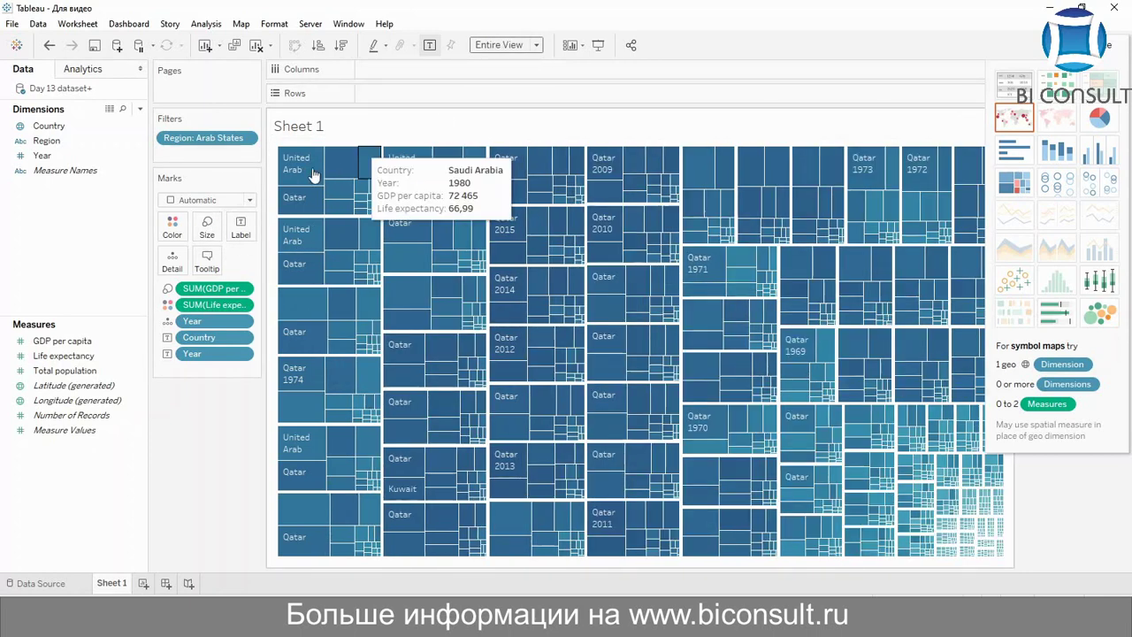
mouse_move(303, 183)
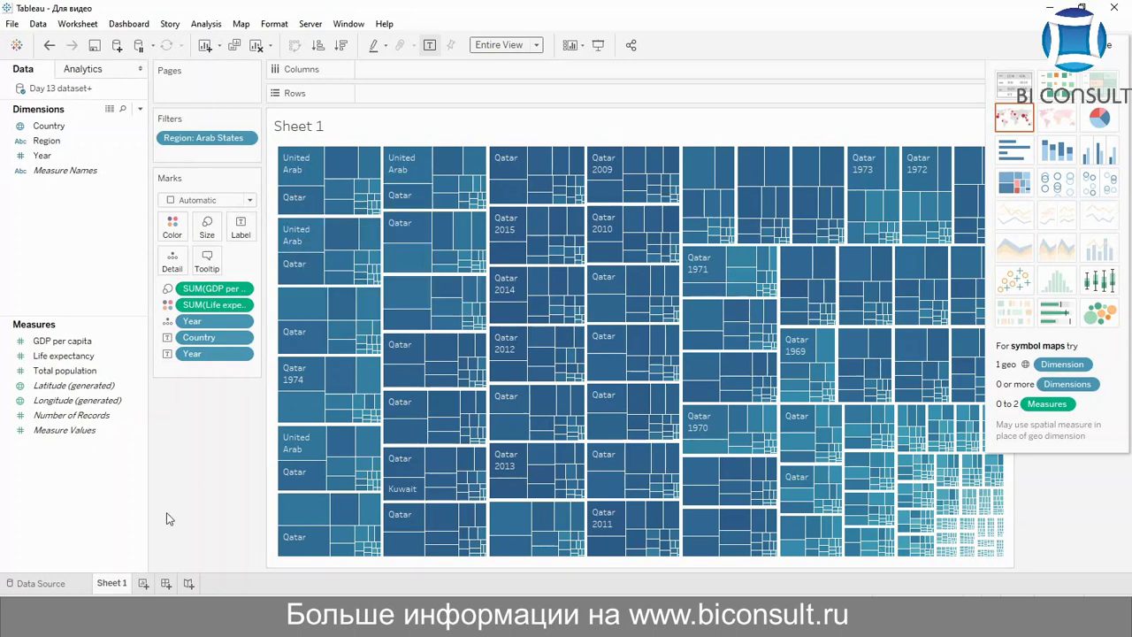
Step: Create a second worksheet and list Country in its rows
left_click(143, 584)
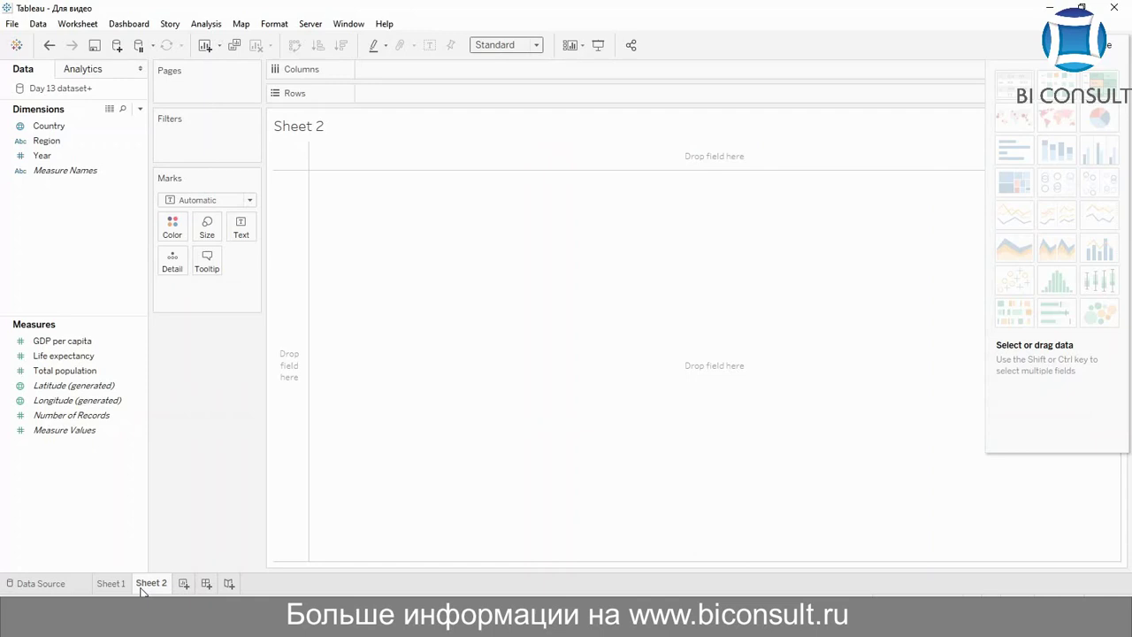
left_click(67, 131)
left_click_drag(67, 131, 519, 104)
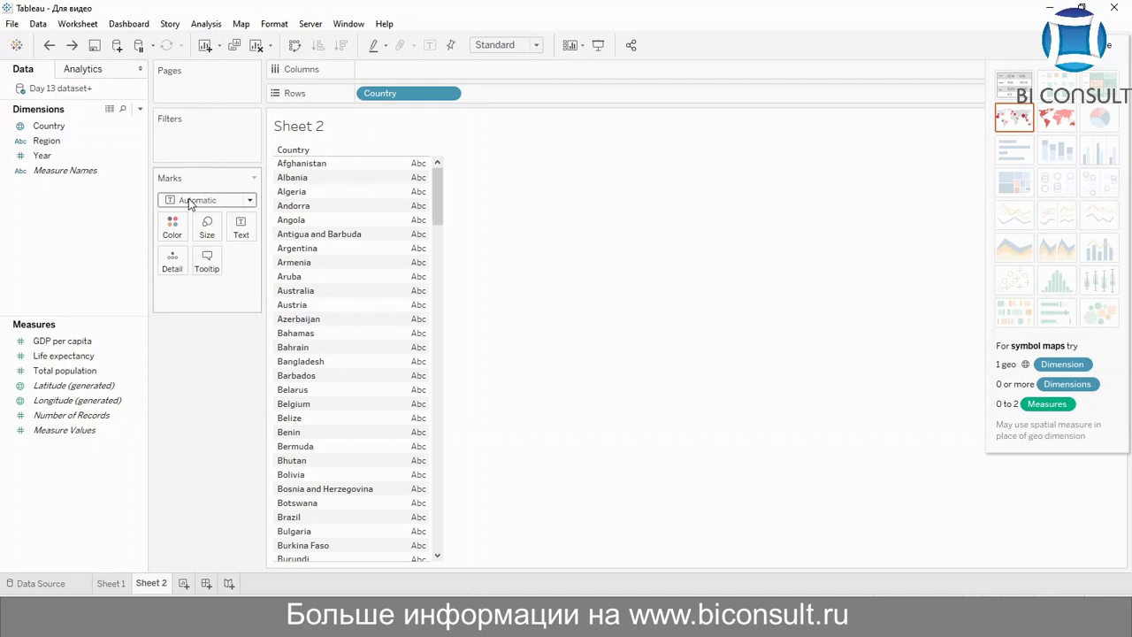
Step: Change the country list's mark type to Shape and use the hollow left-pointing triangle
left_click(230, 200)
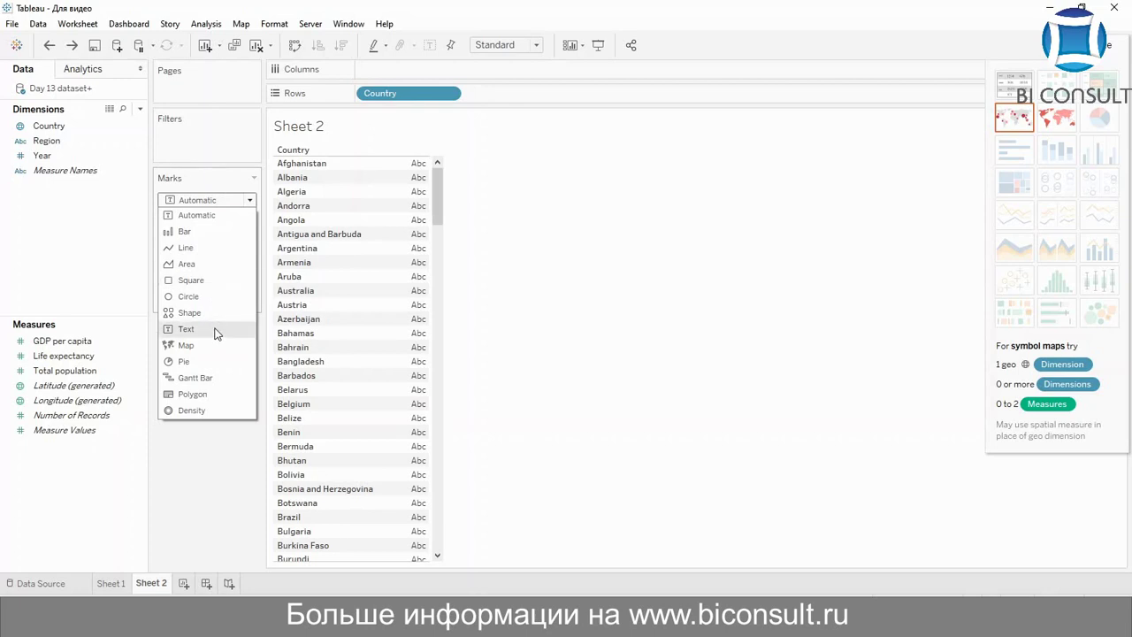
left_click(216, 312)
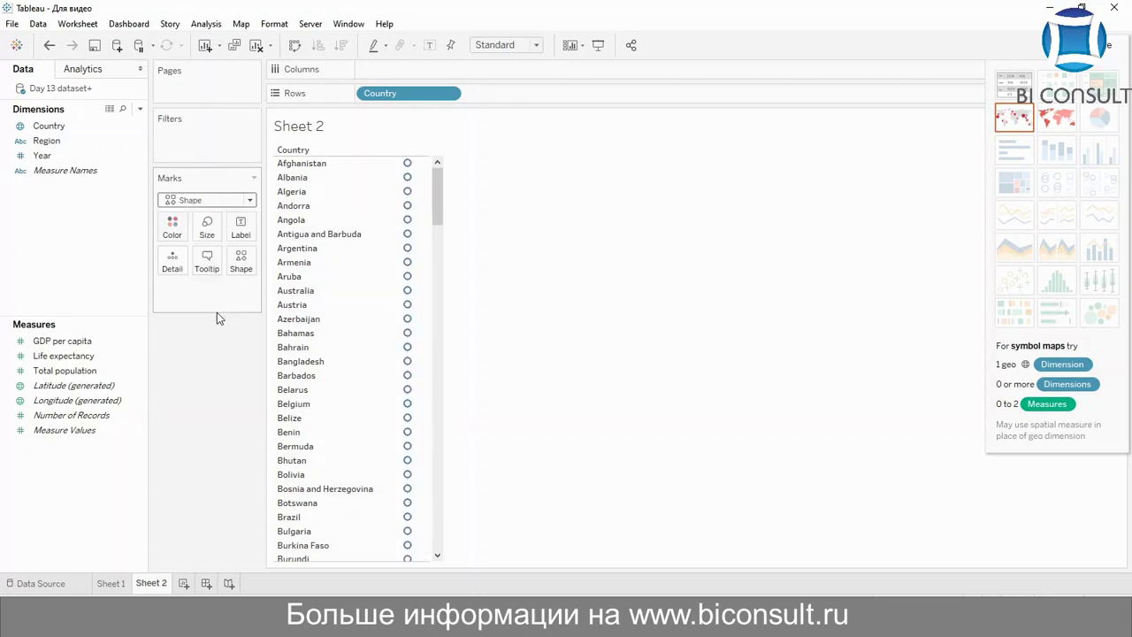
left_click(247, 259)
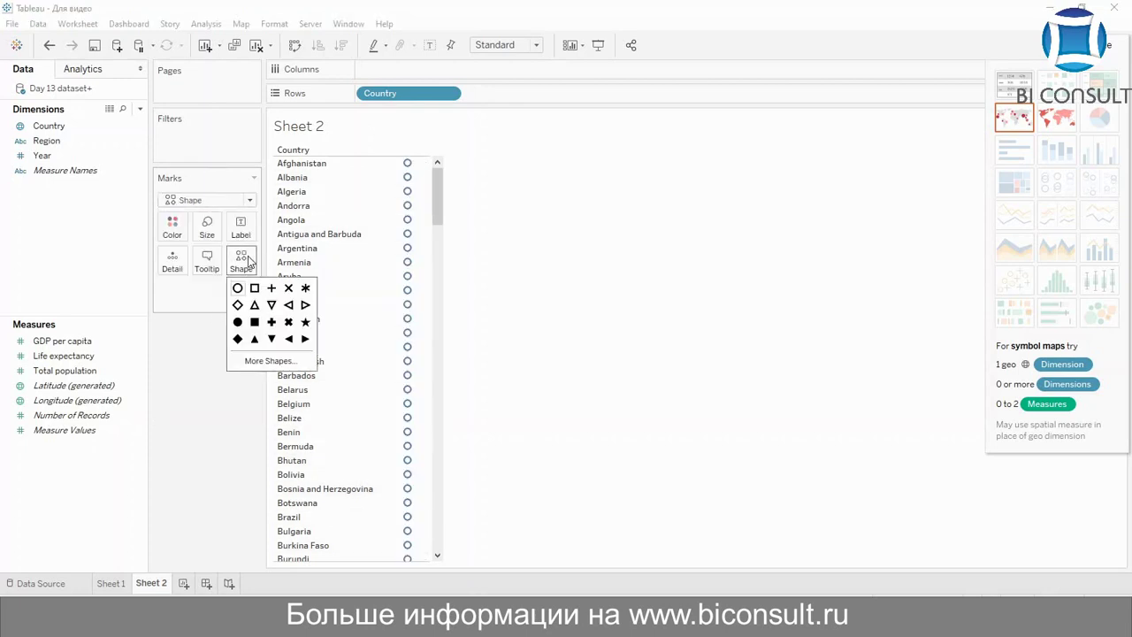
left_click(288, 304)
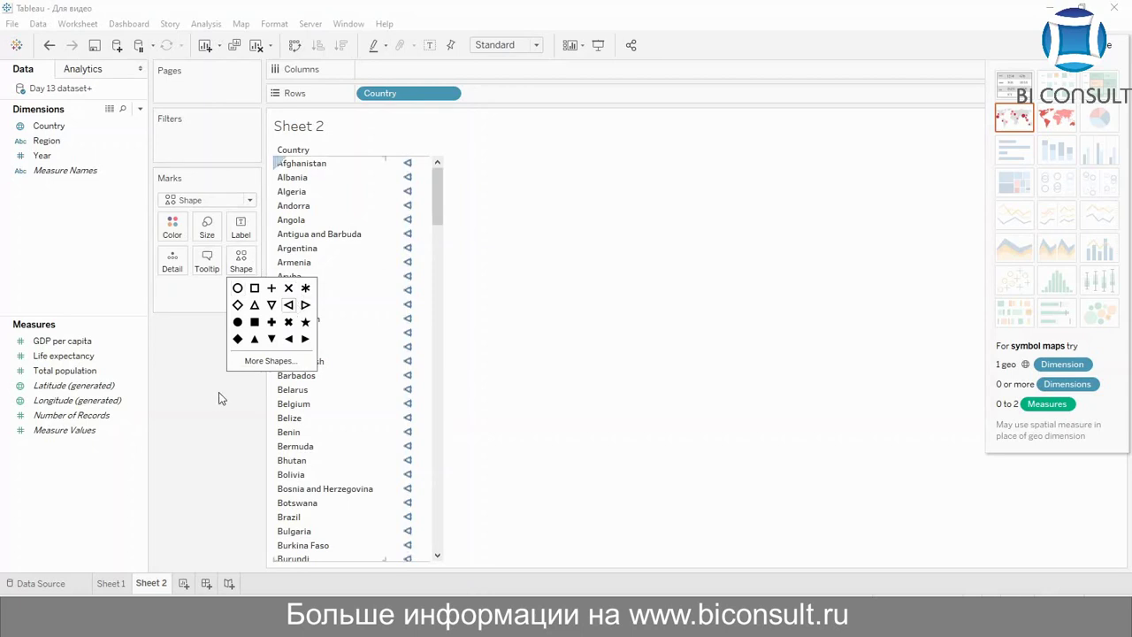
left_click(220, 398)
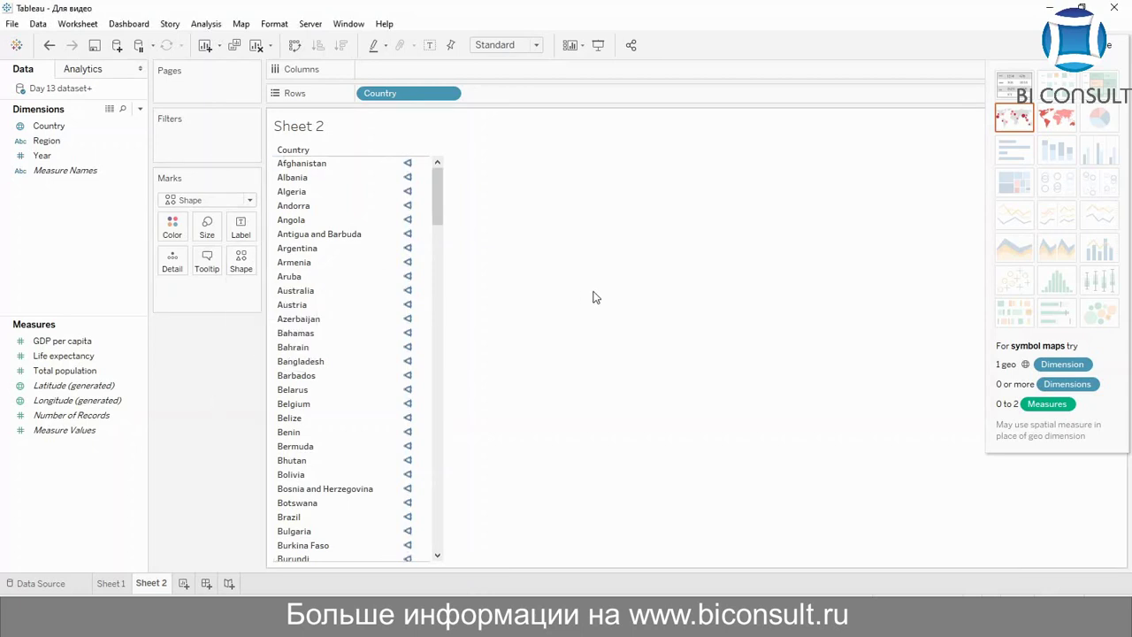
Step: Create a dashboard with Sheet 1 enlarged from the upper-left corner and the Life expectancy legend moved to the right of it
left_click(206, 584)
mouse_move(50, 235)
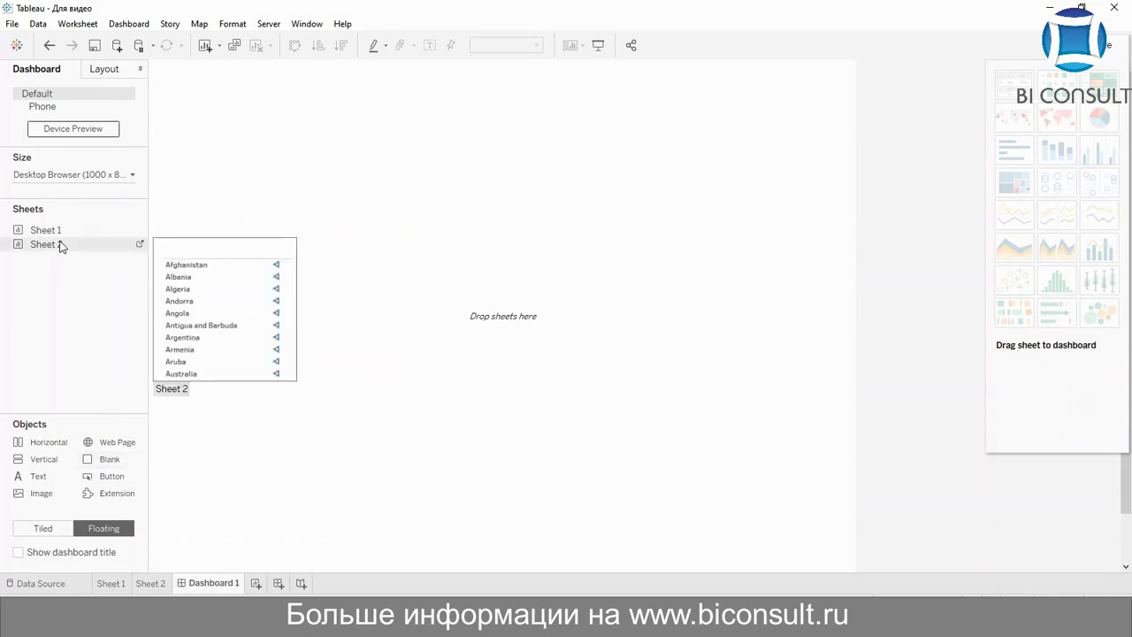
left_click_drag(39, 236, 152, 68)
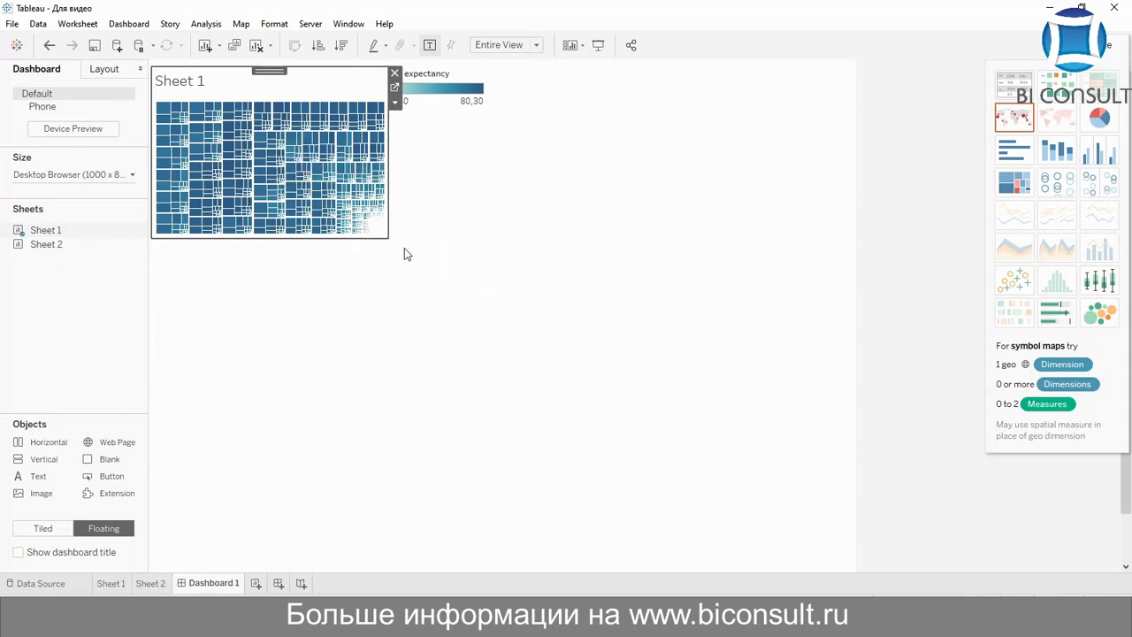
left_click_drag(389, 238, 721, 580)
left_click_drag(440, 70, 790, 77)
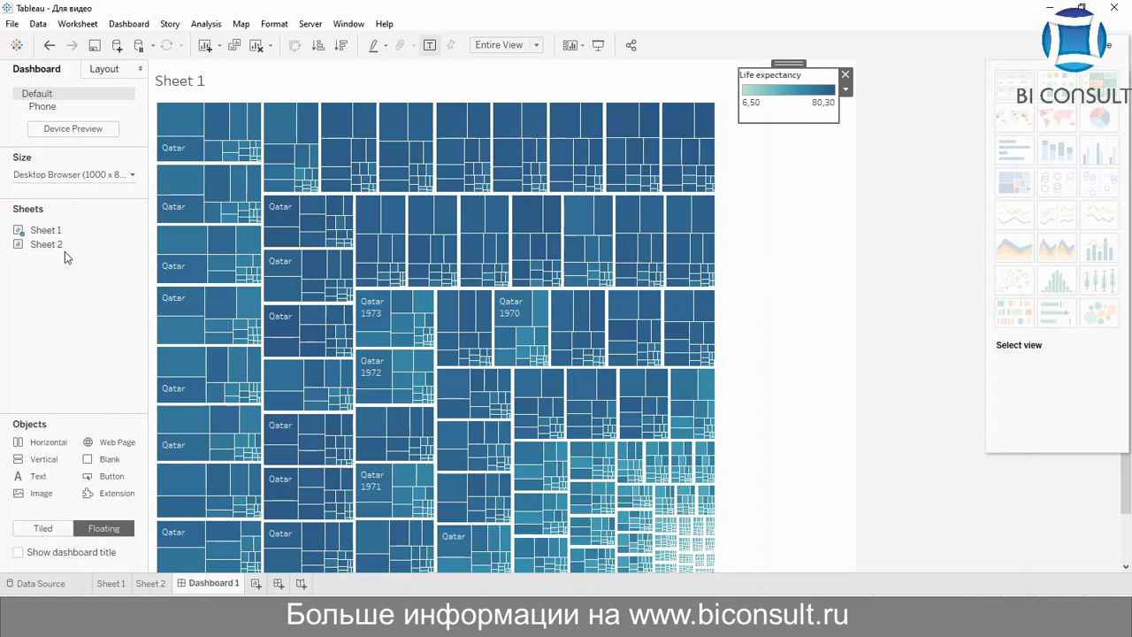
Step: Place Sheet 2 below the Life expectancy legend and resize it into a tall, narrow column beside the treemap
left_click_drag(53, 245, 734, 127)
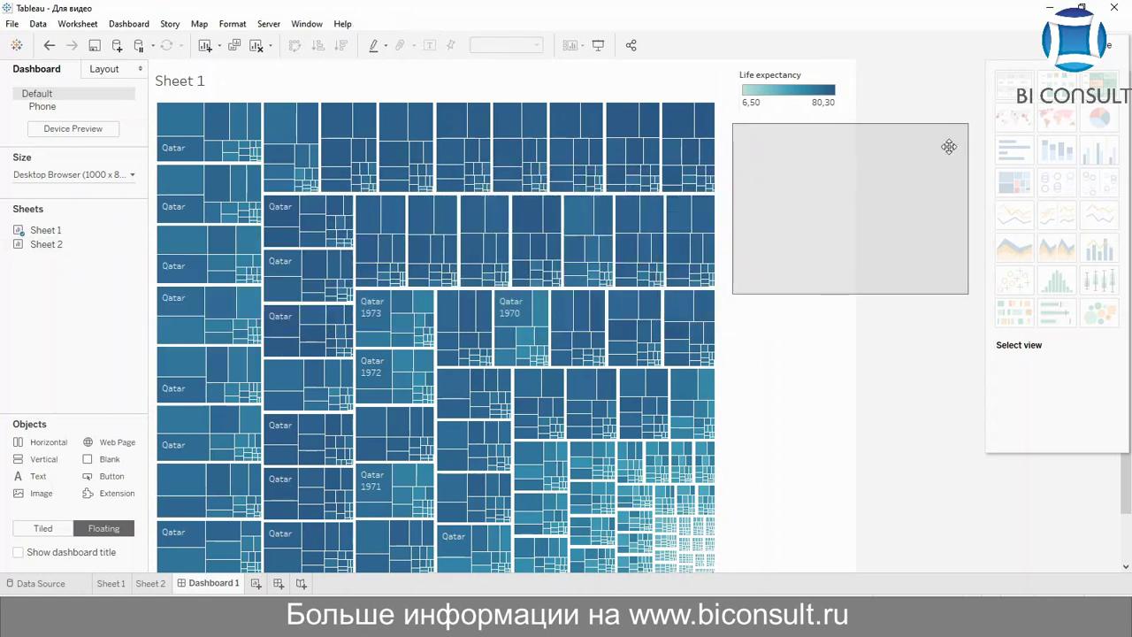
left_click_drag(967, 193, 850, 195)
left_click_drag(794, 294, 829, 586)
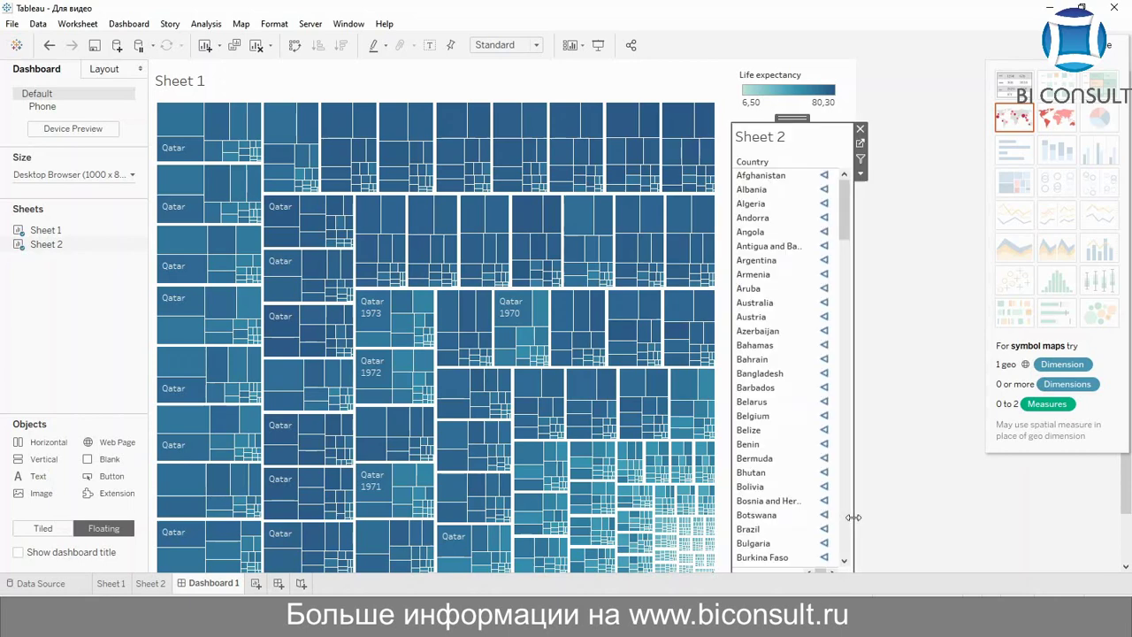
left_click(888, 524)
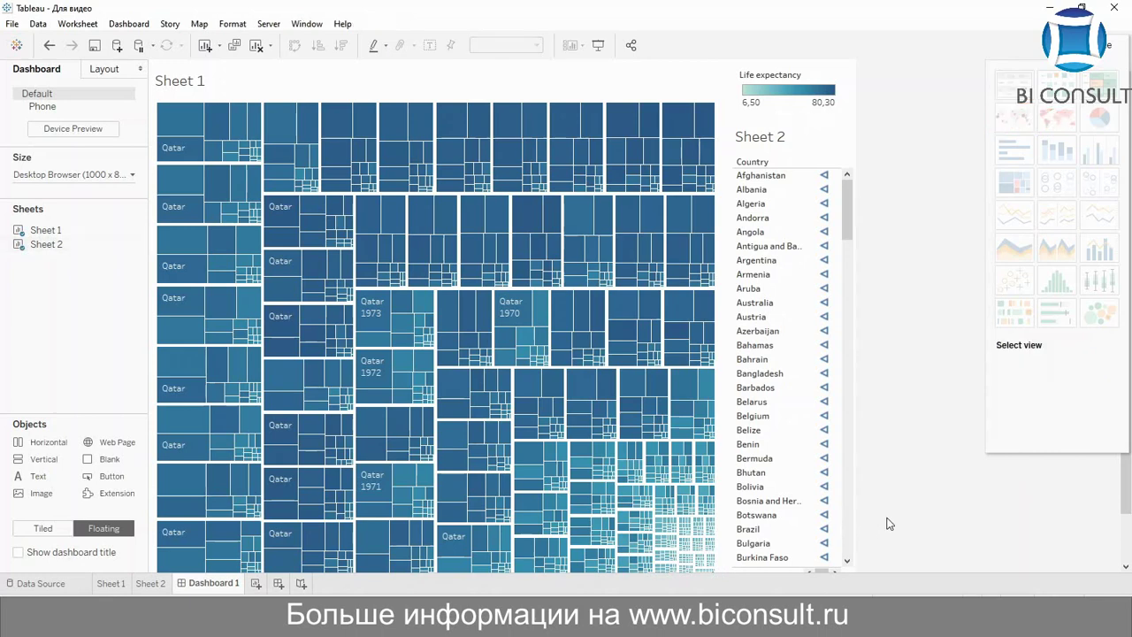
left_click(735, 488)
left_click_drag(735, 492, 725, 489)
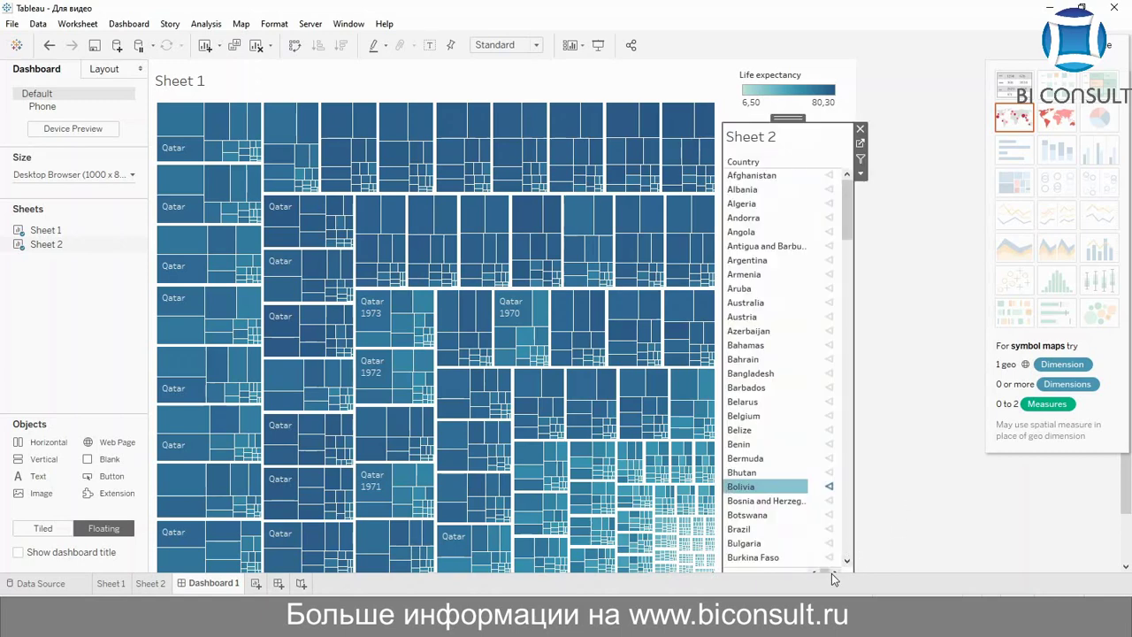
left_click_drag(854, 406, 859, 406)
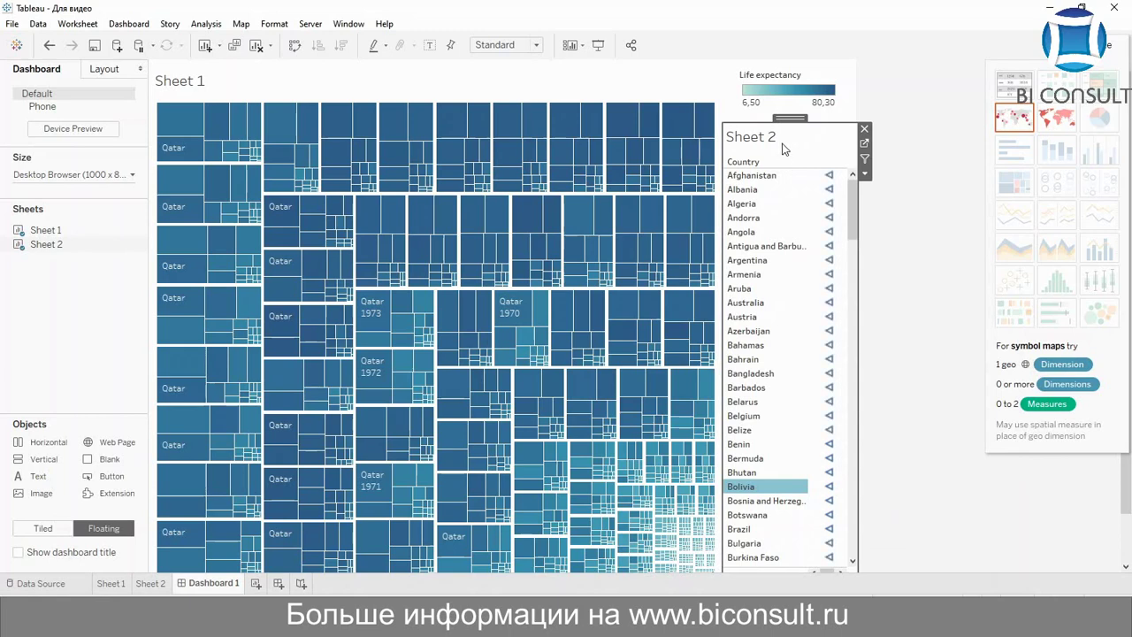
right_click(782, 147)
left_click(826, 154)
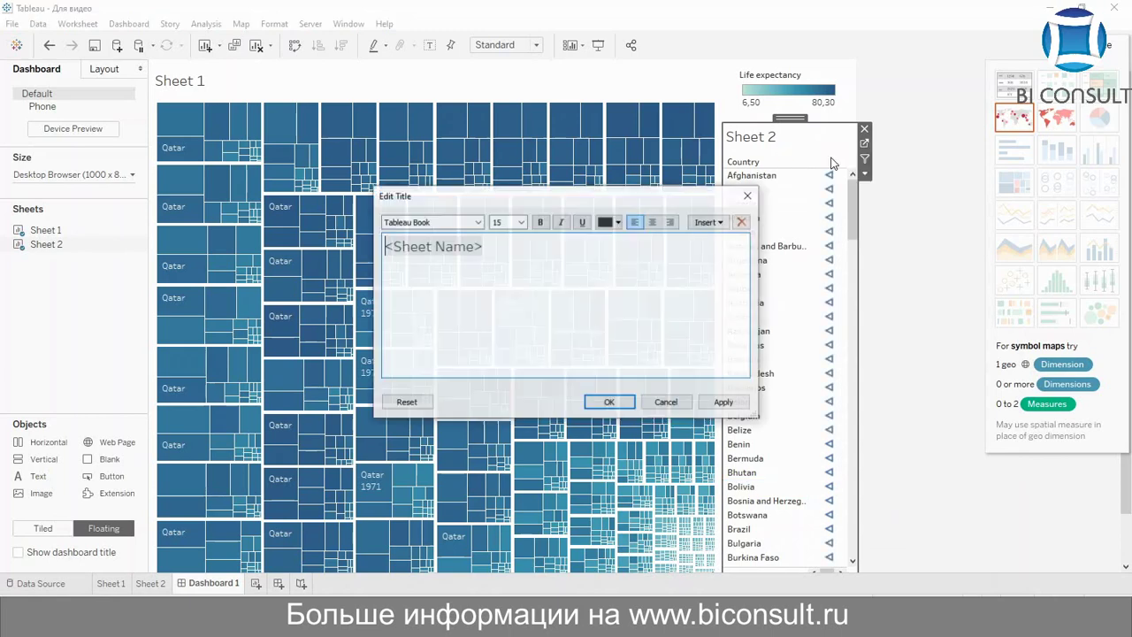
key("Delete")
key("Delete")
key("Delete")
key("Delete")
key("Delete")
key("Delete")
key("Delete")
key("Delete")
key("Delete")
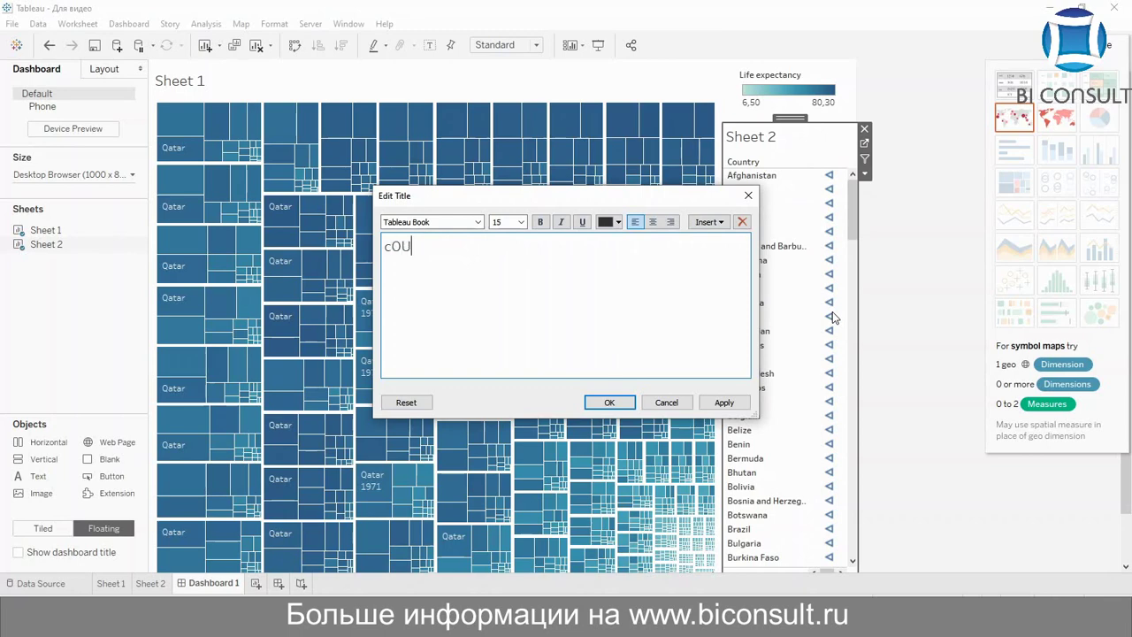
key("BackSpace")
key("BackSpace")
key("BackSpace")
key("ctrl+z")
key("ctrl+z")
key("ctrl+z")
left_click(625, 405)
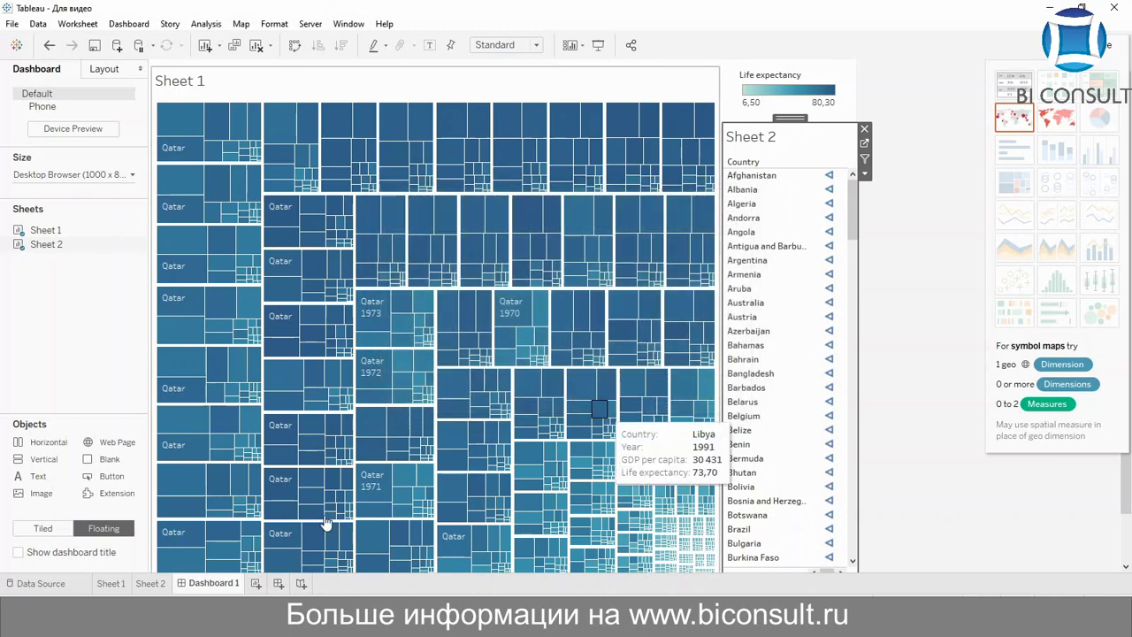
Step: Rename the Sheet 2 worksheet as "Country filter"
double_click(160, 583)
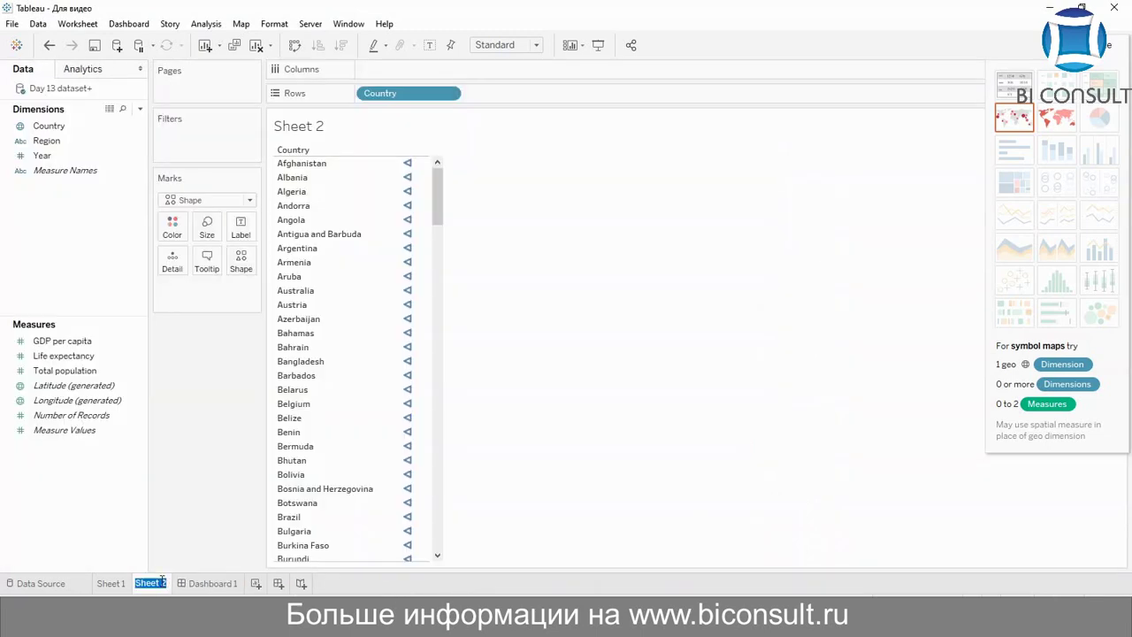
type("cOUNTRY ")
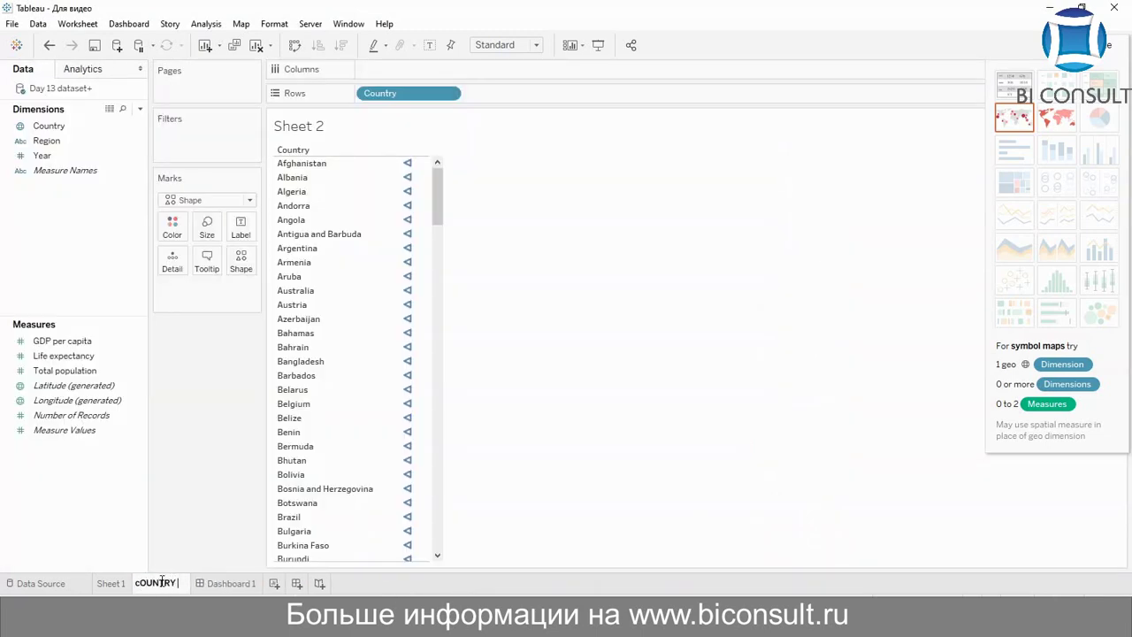
type("FILTER")
key("BackSpace")
key("BackSpace")
key("BackSpace")
key("BackSpace")
key("BackSpace")
key("BackSpace")
key("BackSpace")
key("BackSpace")
key("BackSpace")
key("BackSpace")
key("BackSpace")
key("BackSpace")
key("BackSpace")
key("BackSpace")
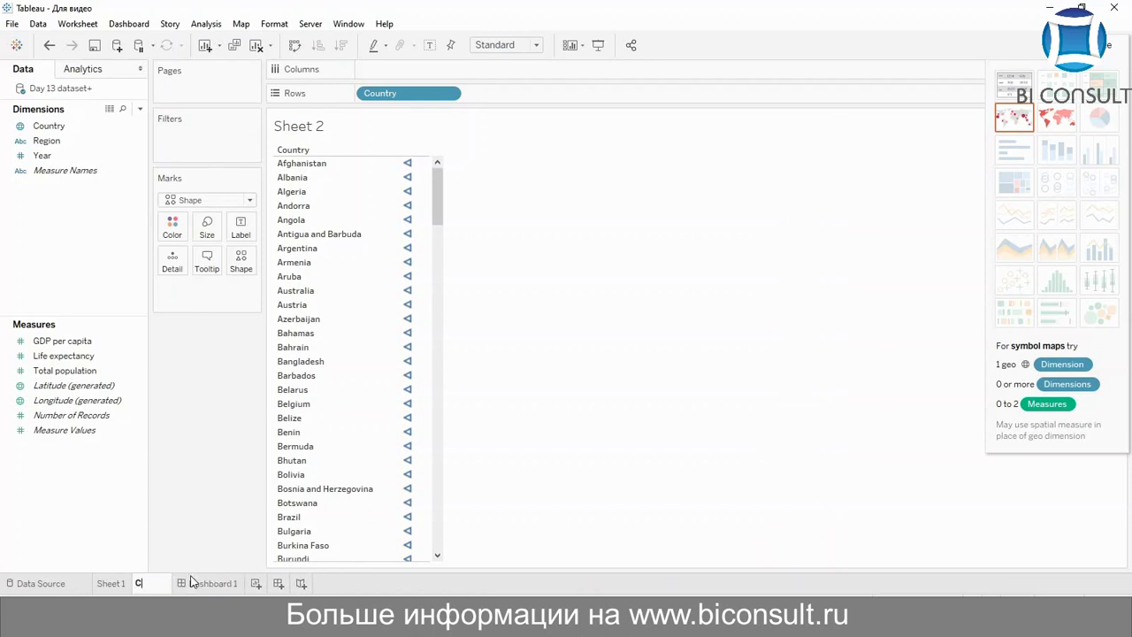
type("Country filter")
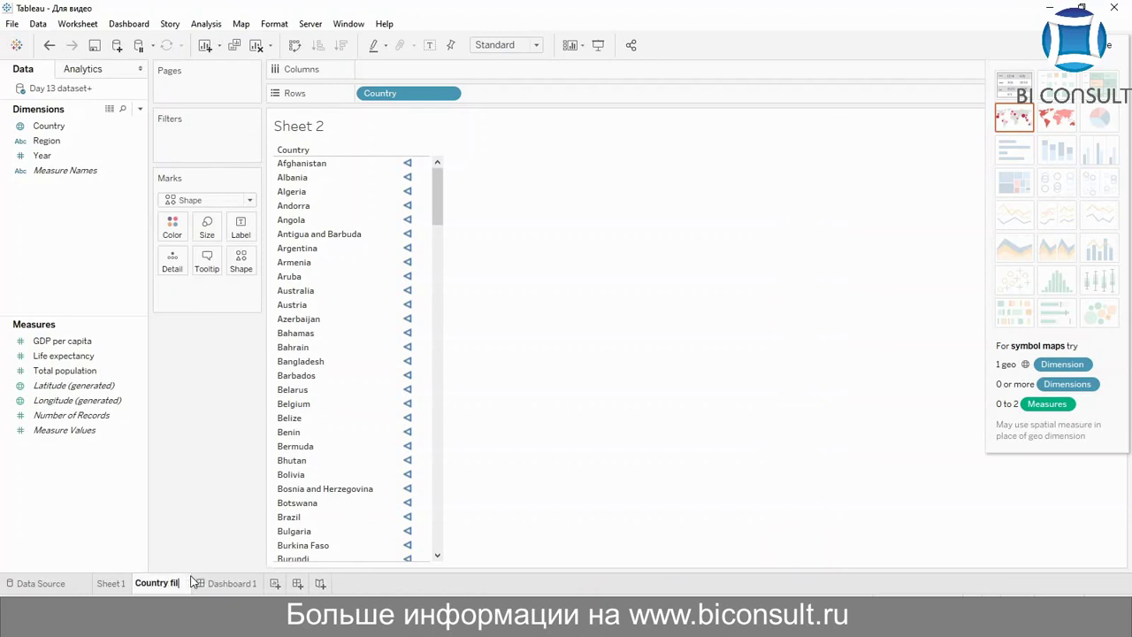
Step: Rename the Sheet 1 worksheet as "Arab States by Life Expectancy (color) , GDP size by Year"
left_click(115, 583)
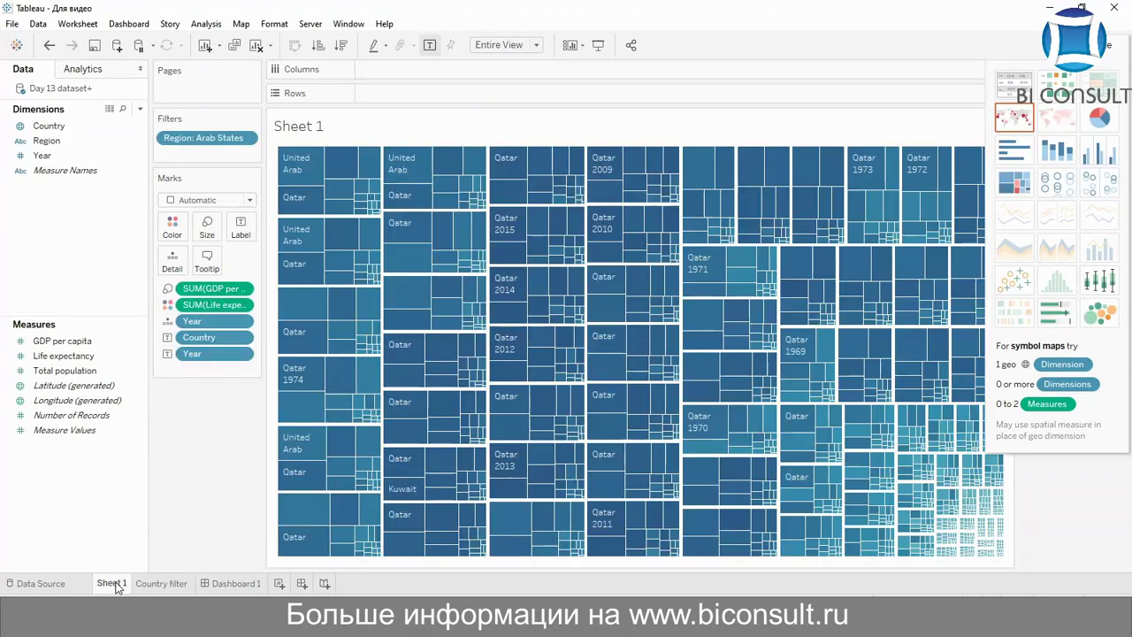
double_click(115, 583)
type("Arabs")
key("BackSpace")
type("States")
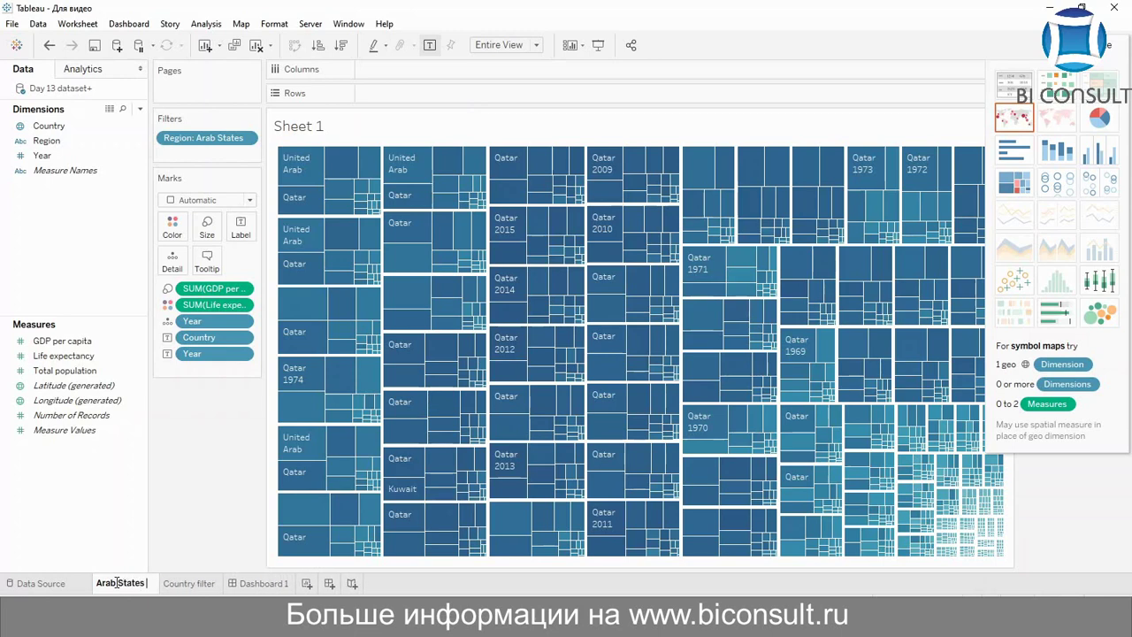
type(" by Li")
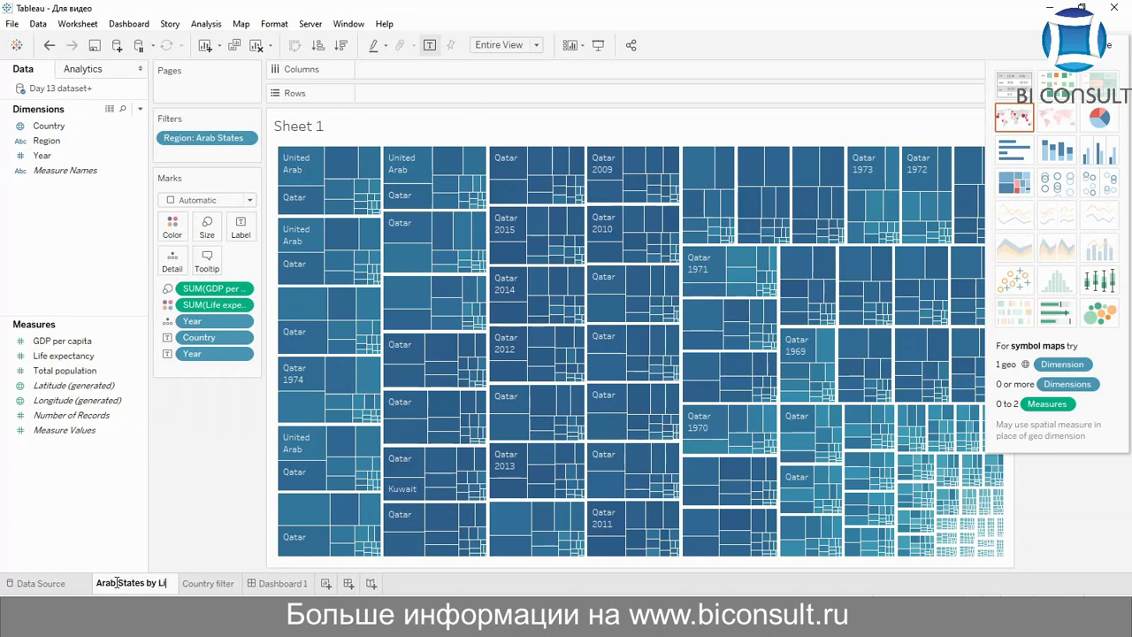
type("fe Expect")
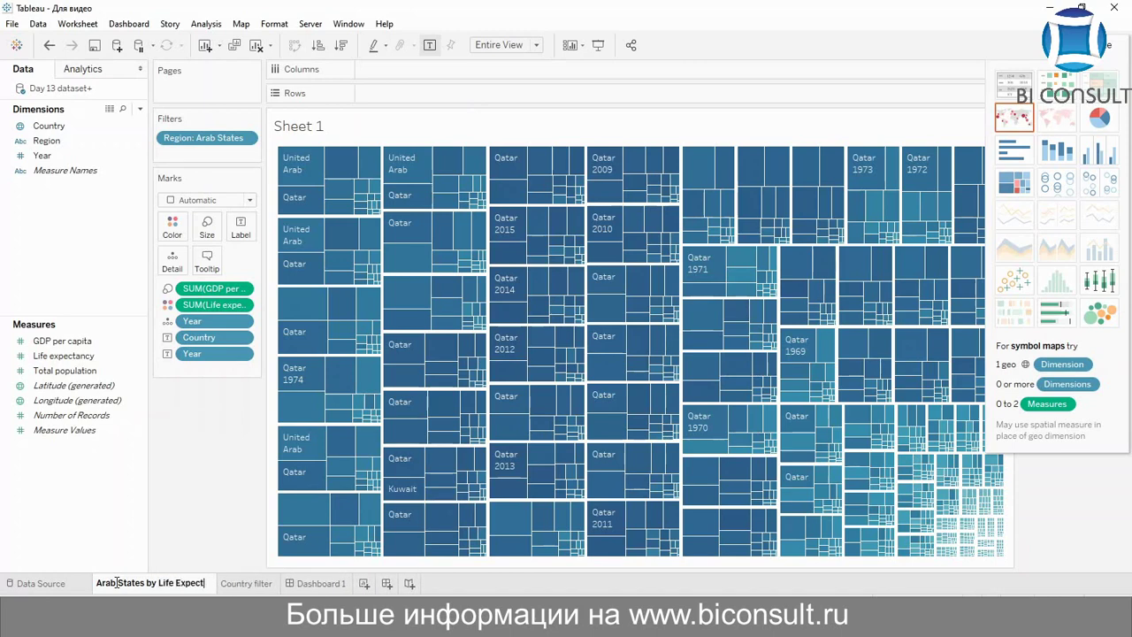
type("ancy")
key("BackSpace")
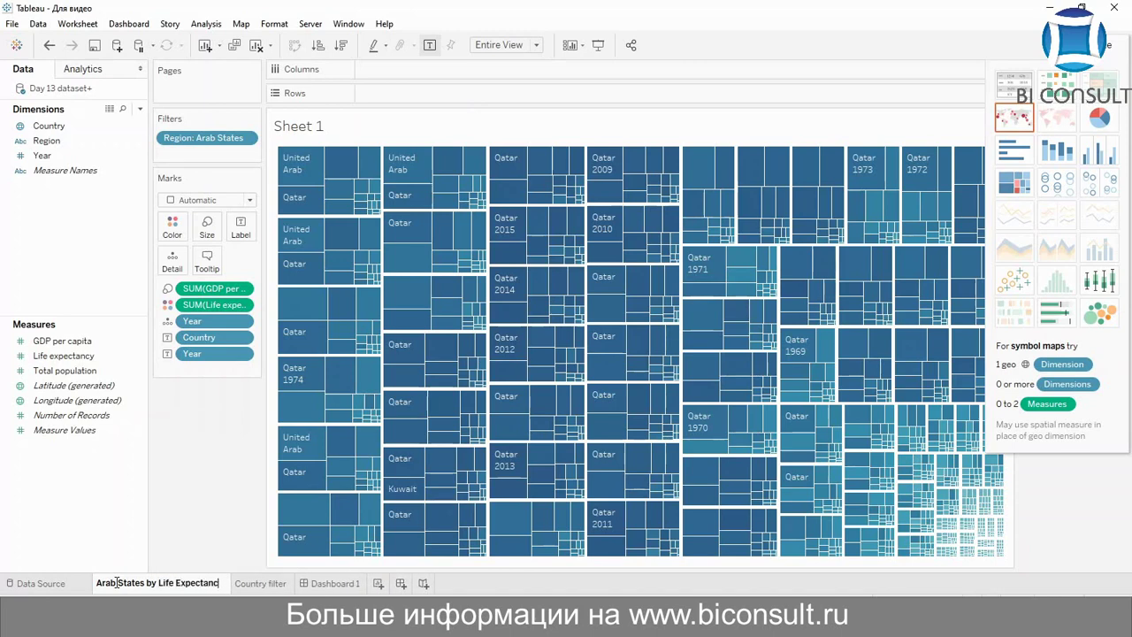
type("y (")
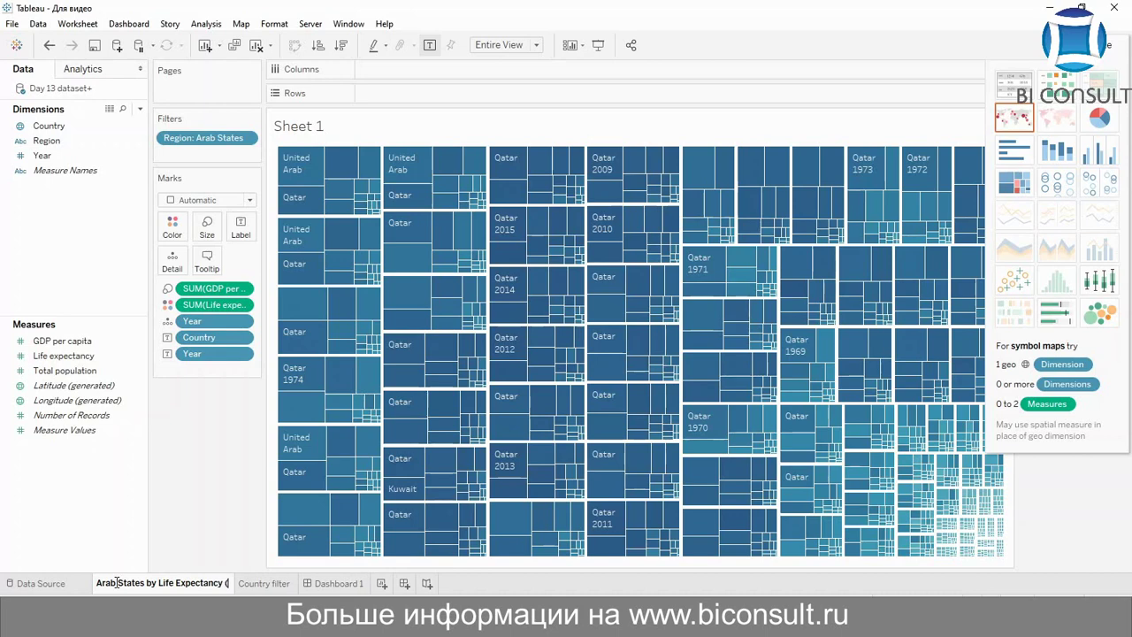
type("color")
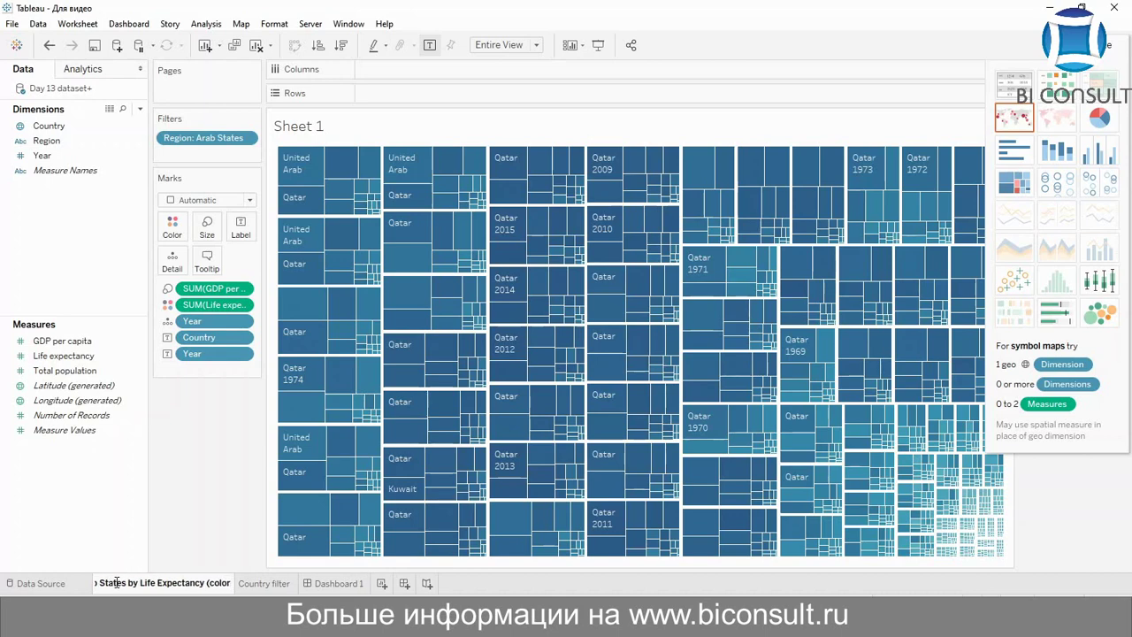
type(") .")
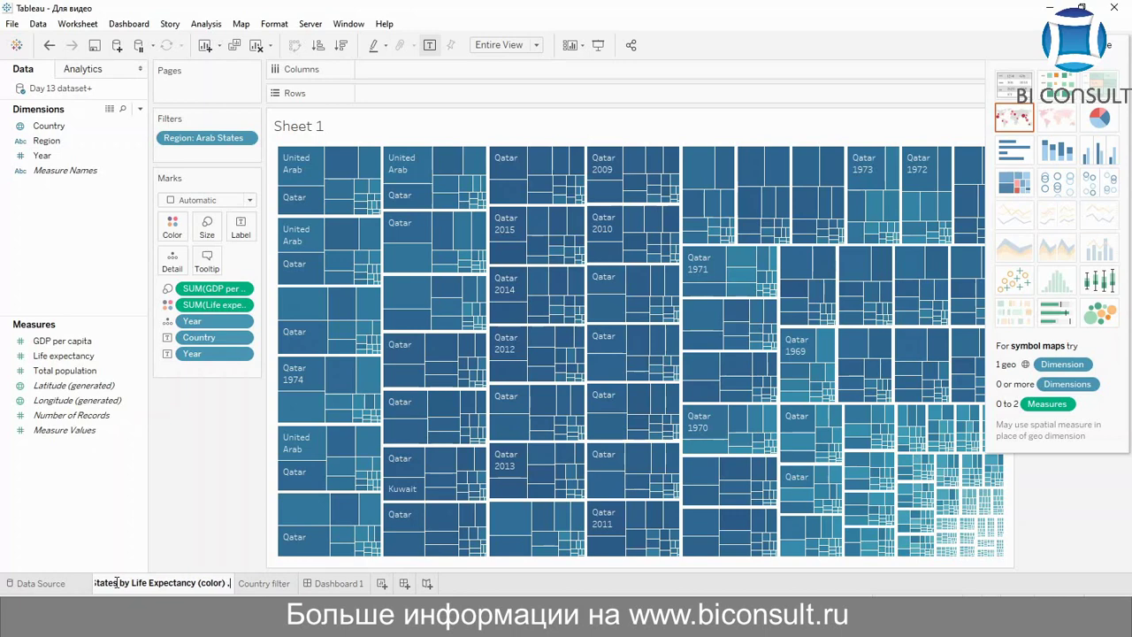
type(" G")
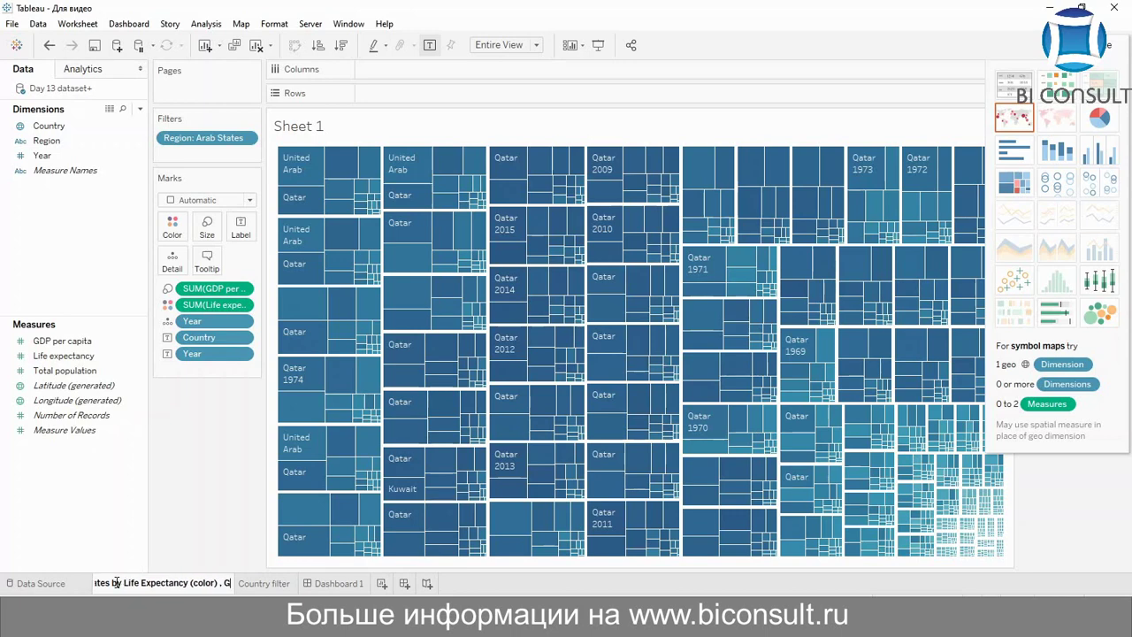
type("DP")
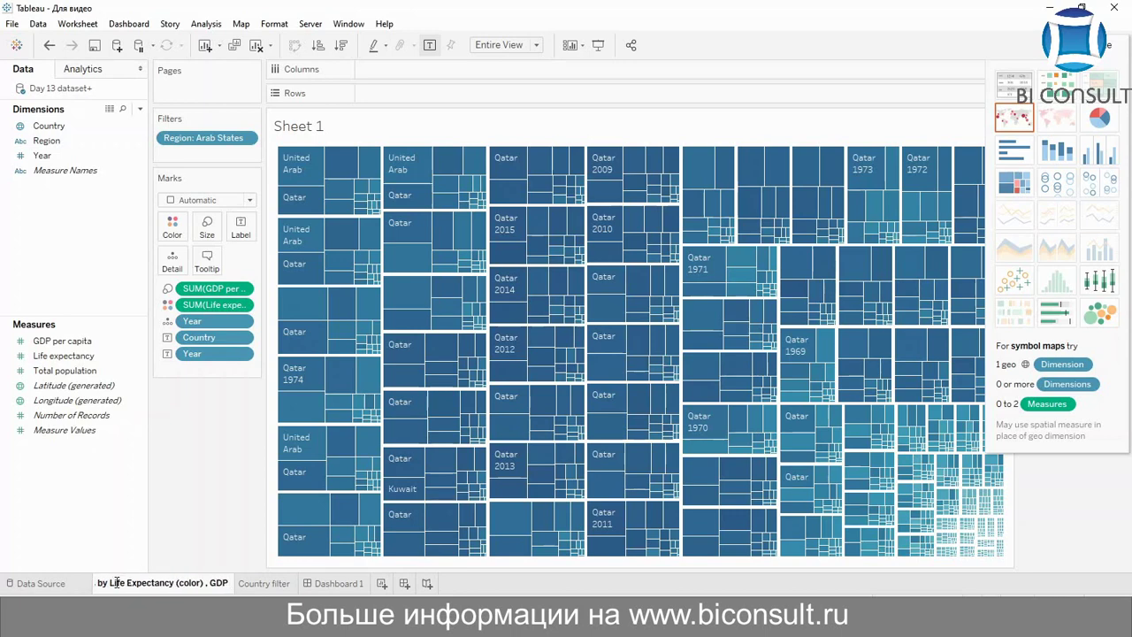
type(" size by ")
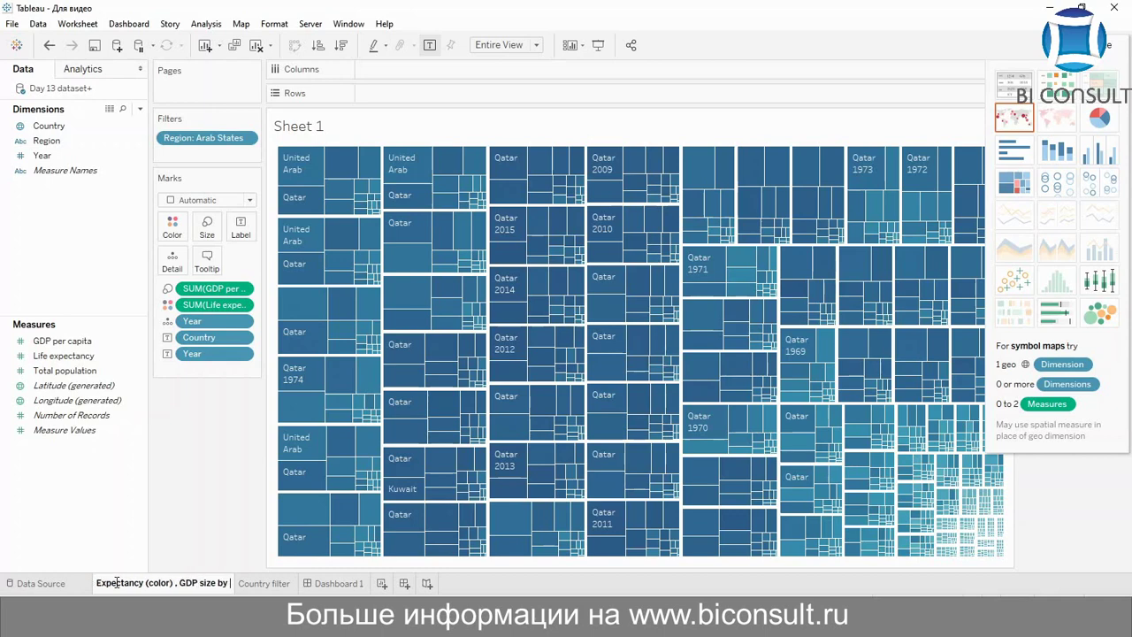
type("Year")
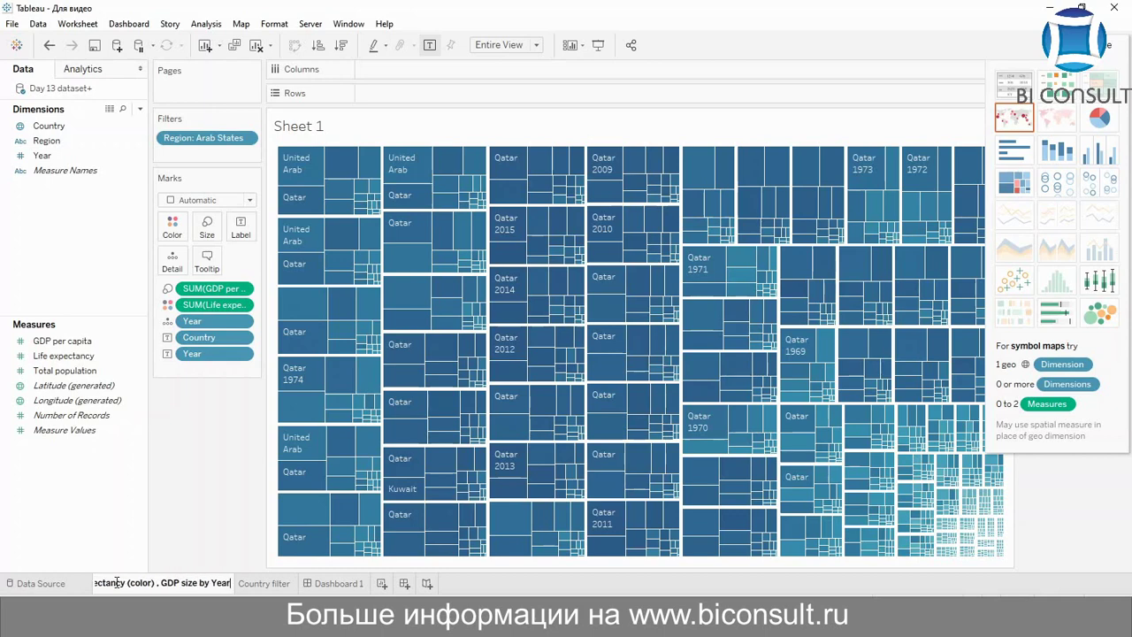
key("Return")
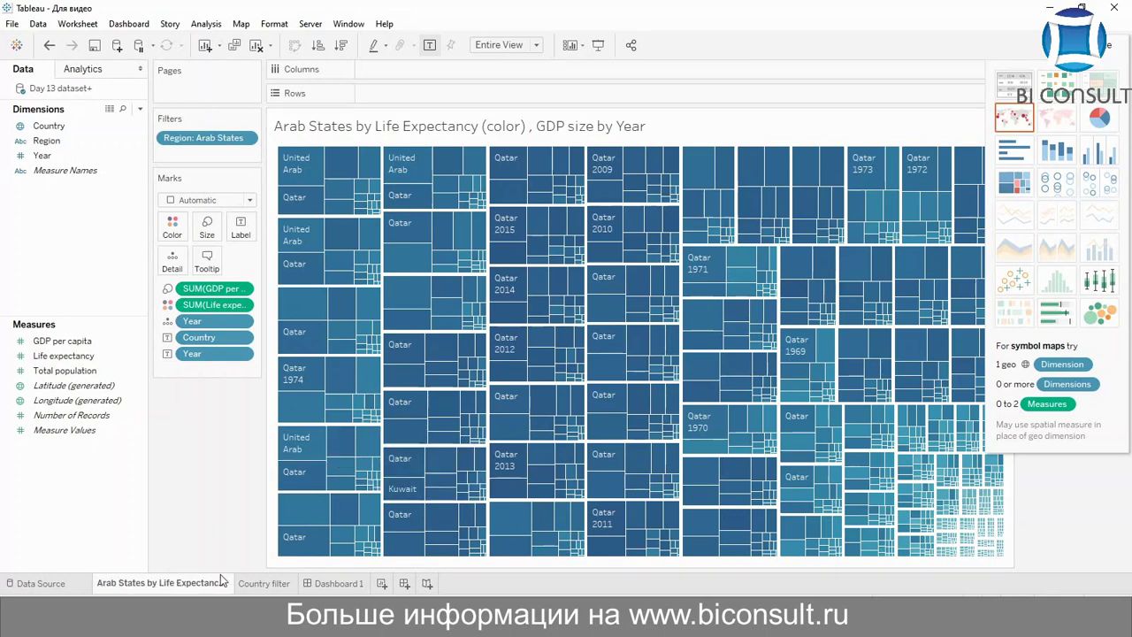
left_click(355, 582)
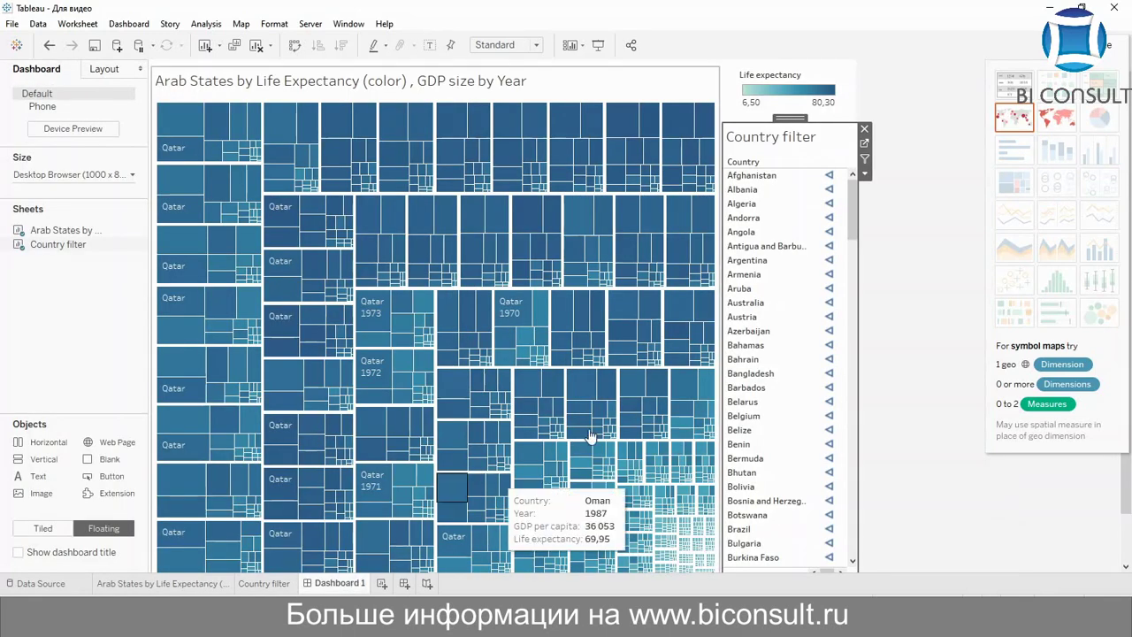
left_click(673, 98)
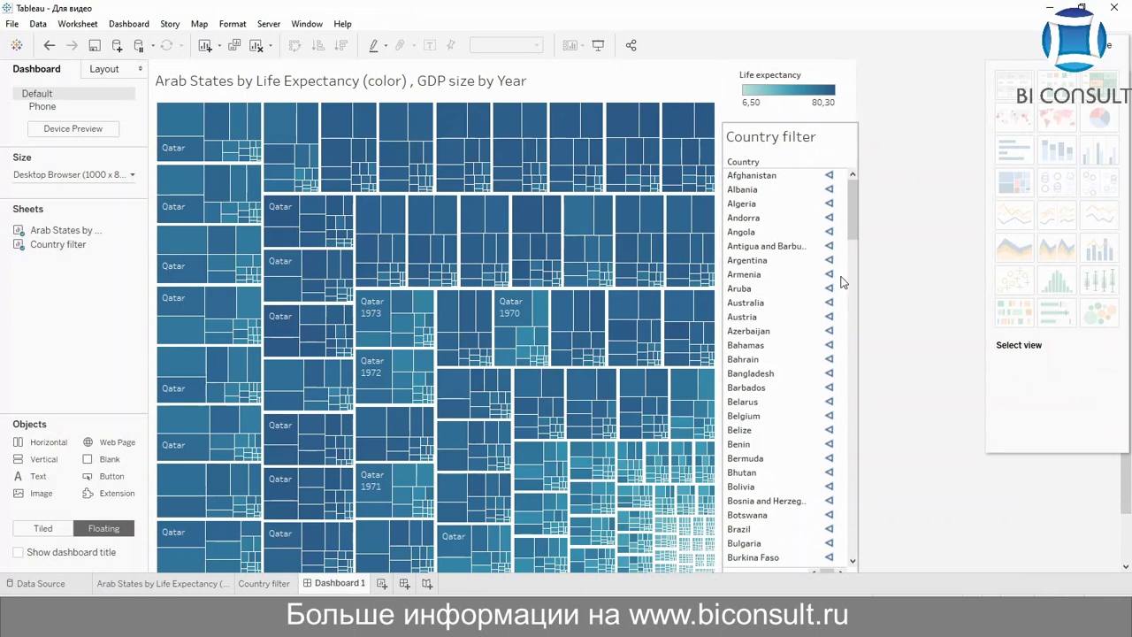
left_click(633, 88)
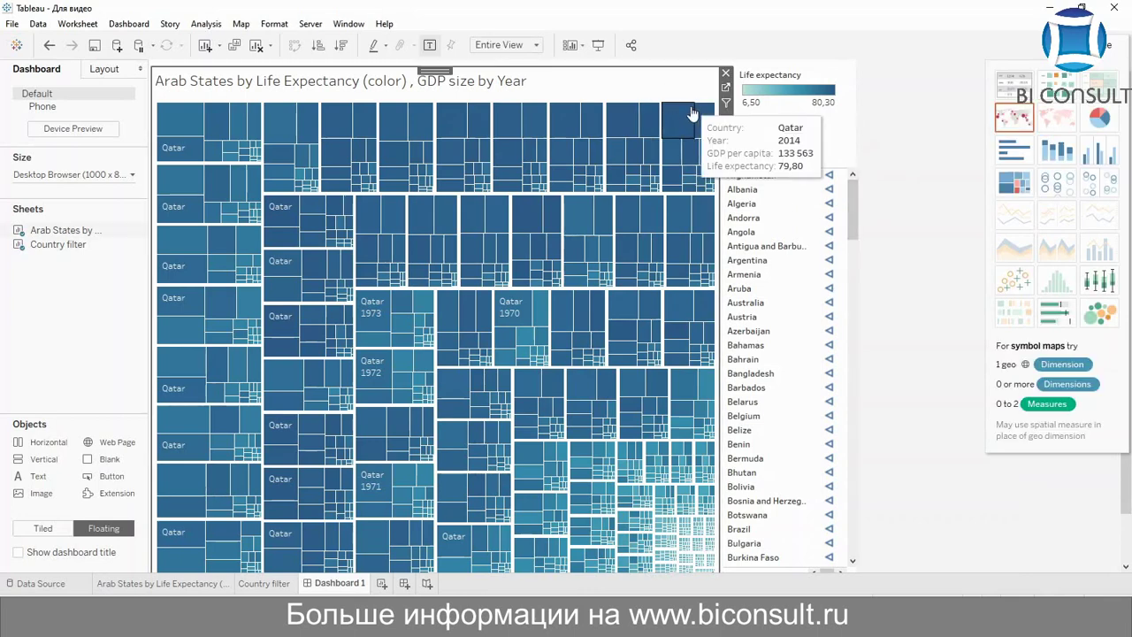
left_click(727, 118)
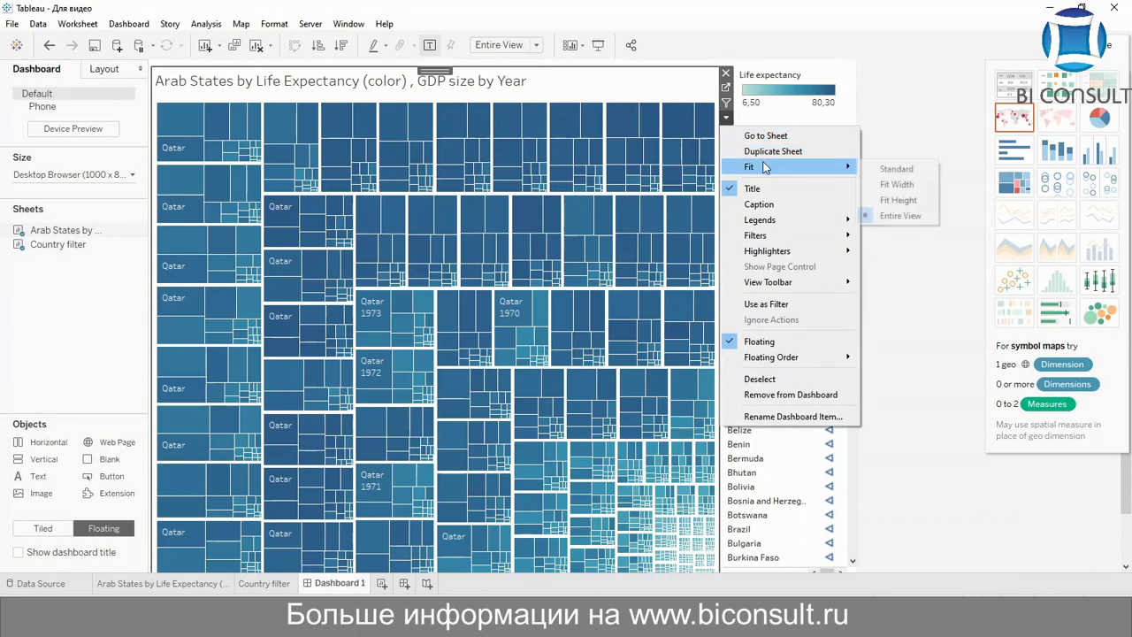
left_click(205, 585)
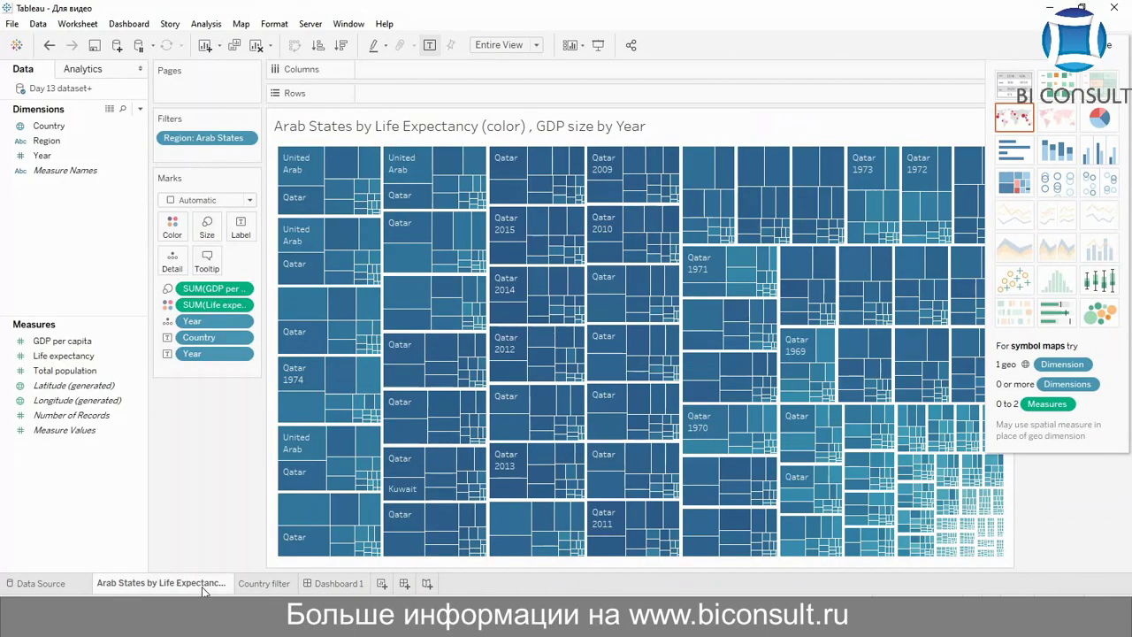
left_click(244, 138)
left_click(285, 150)
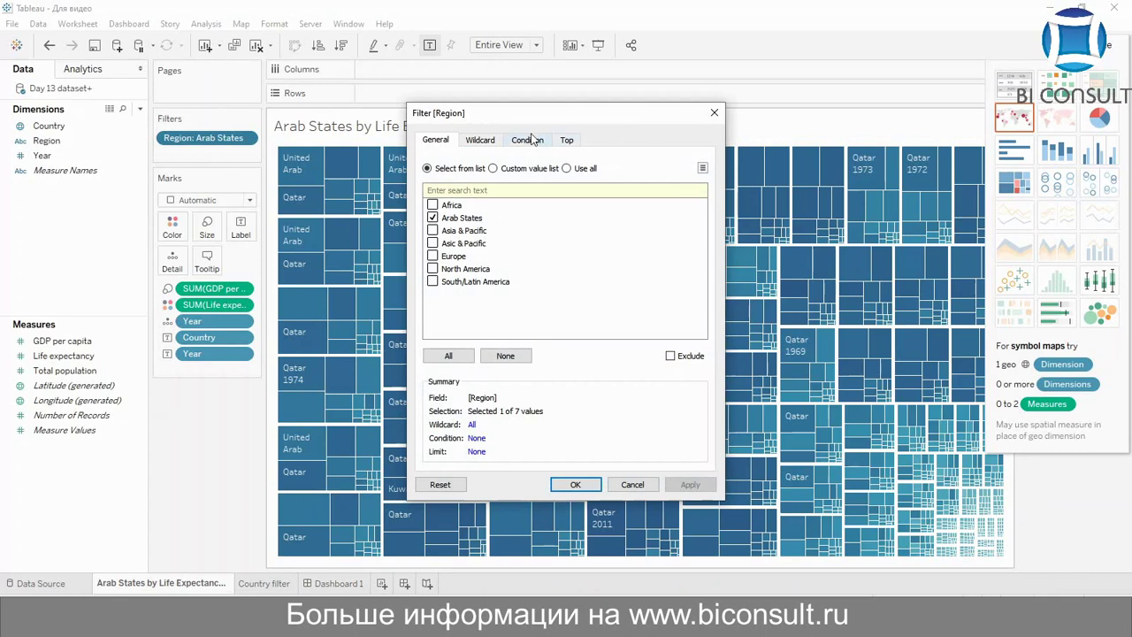
left_click(703, 167)
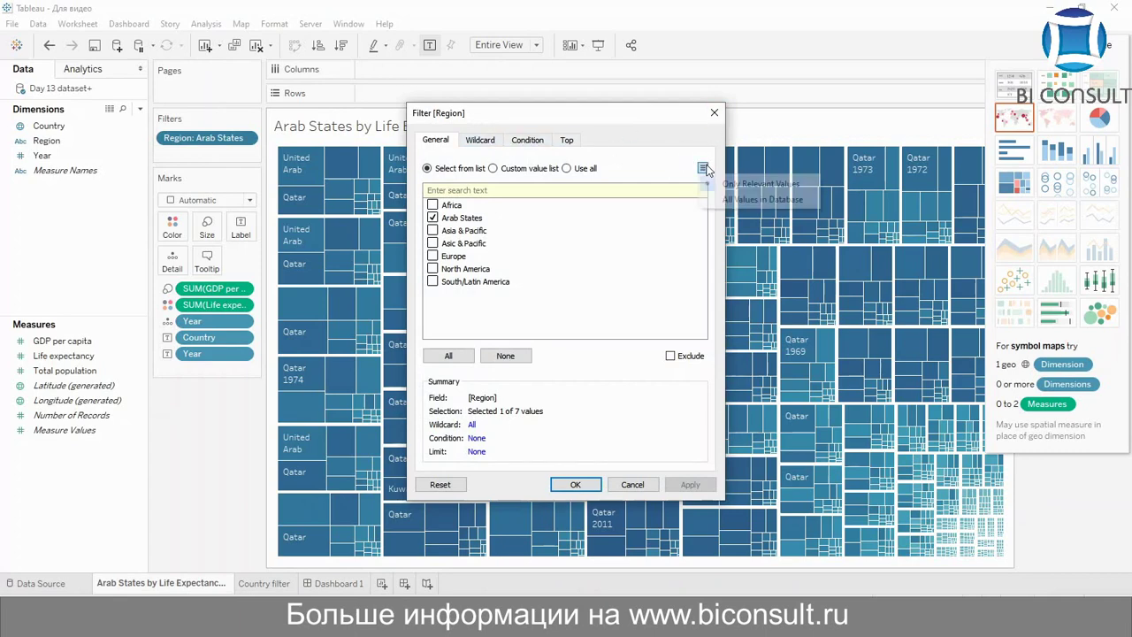
left_click(714, 114)
left_click(713, 114)
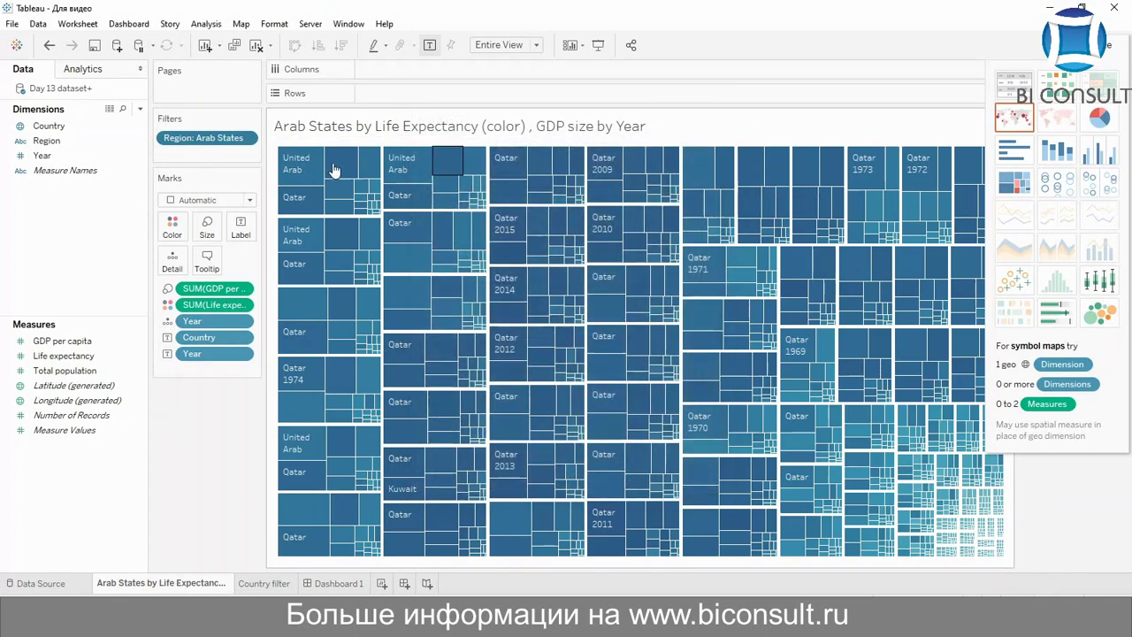
Step: Apply the treemap's Region filter to all worksheets using this data source and view the Country filter worksheet
right_click(234, 140)
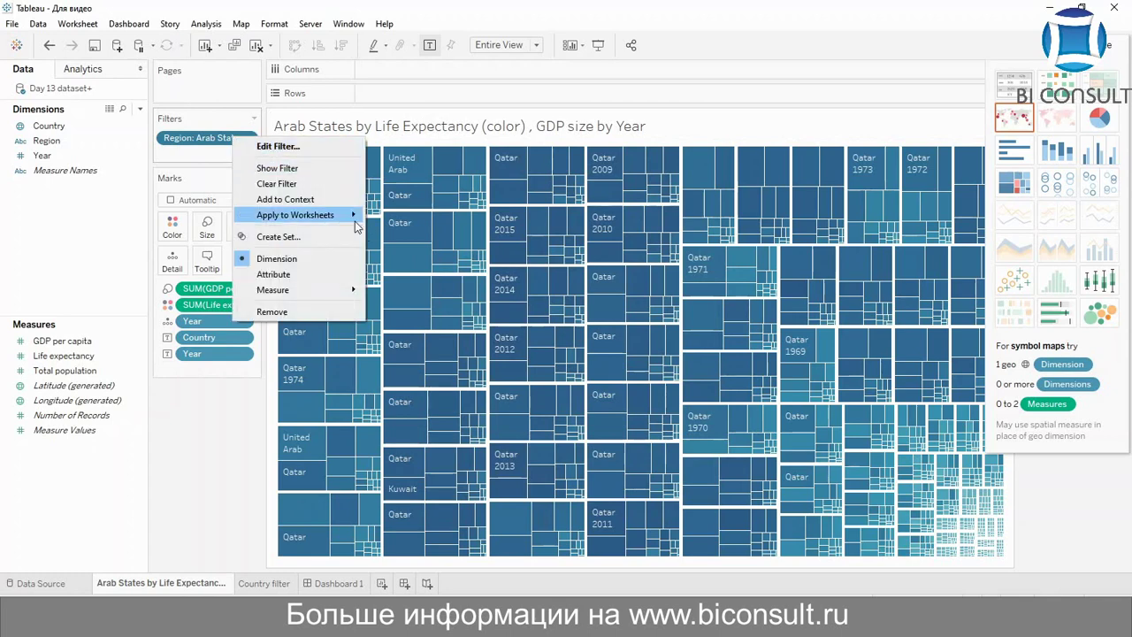
mouse_move(358, 224)
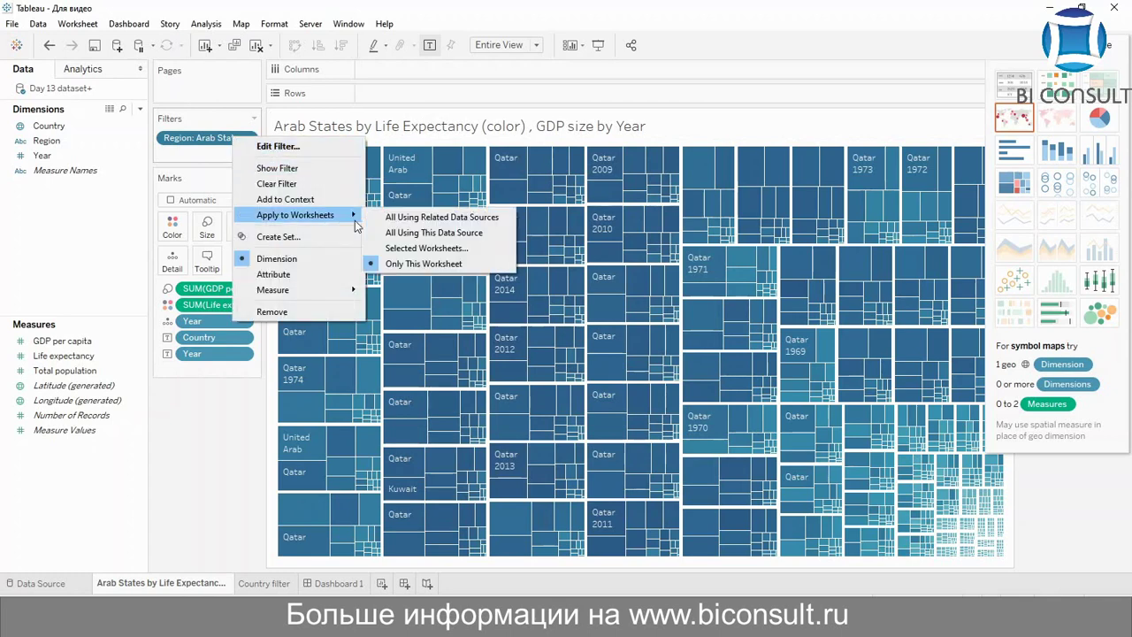
left_click(450, 233)
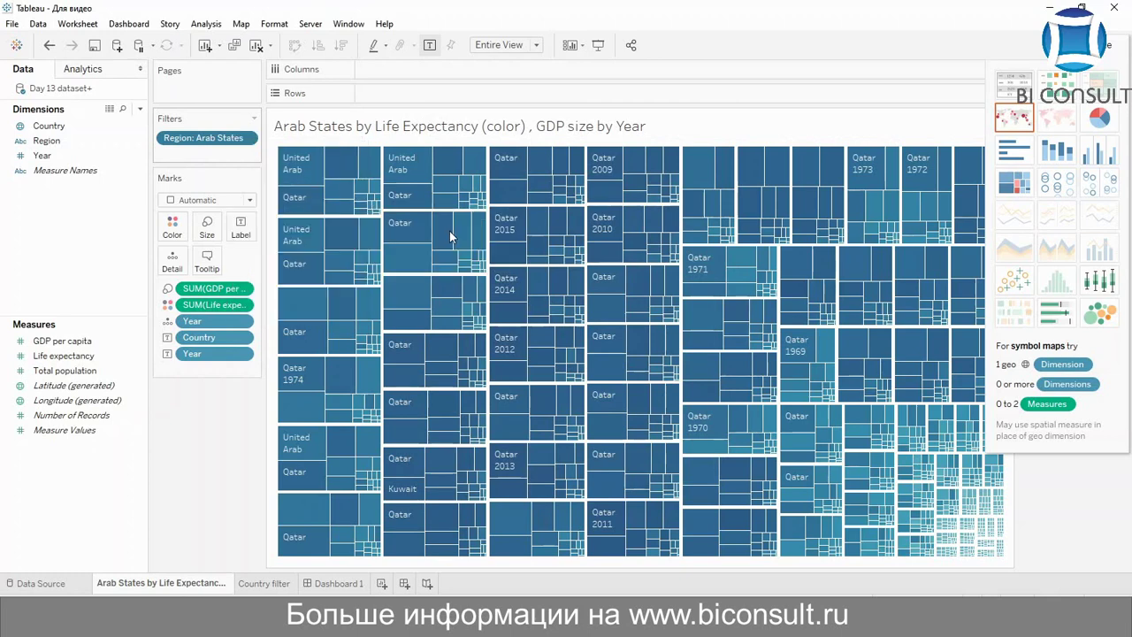
left_click(289, 583)
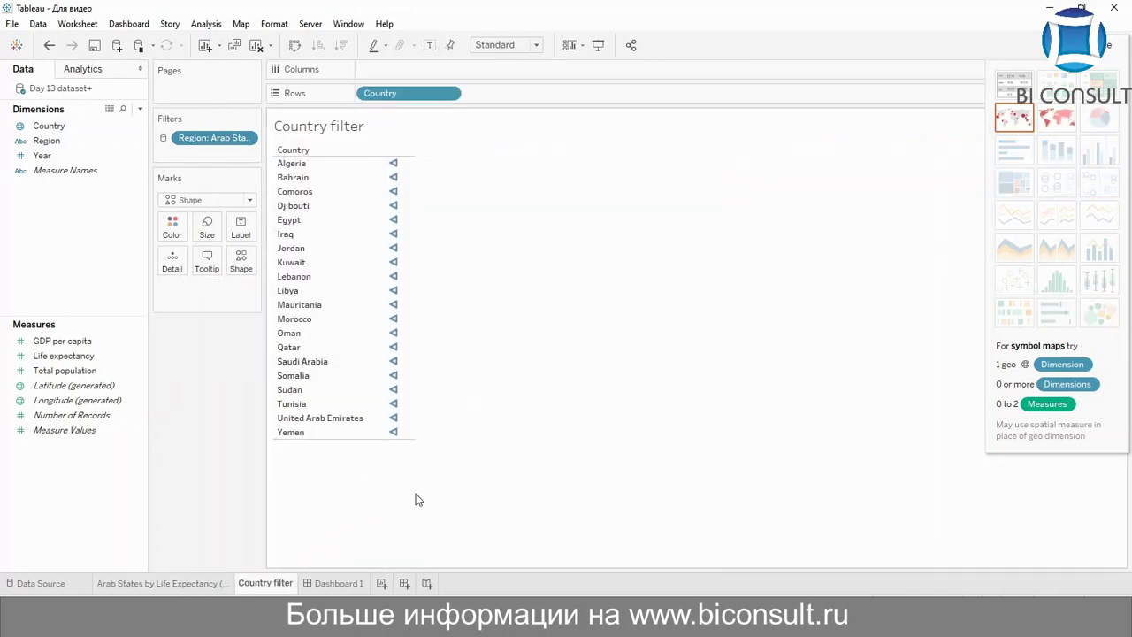
Step: Return to Dashboard 1 and select Morocco in the Country filter list
left_click(323, 586)
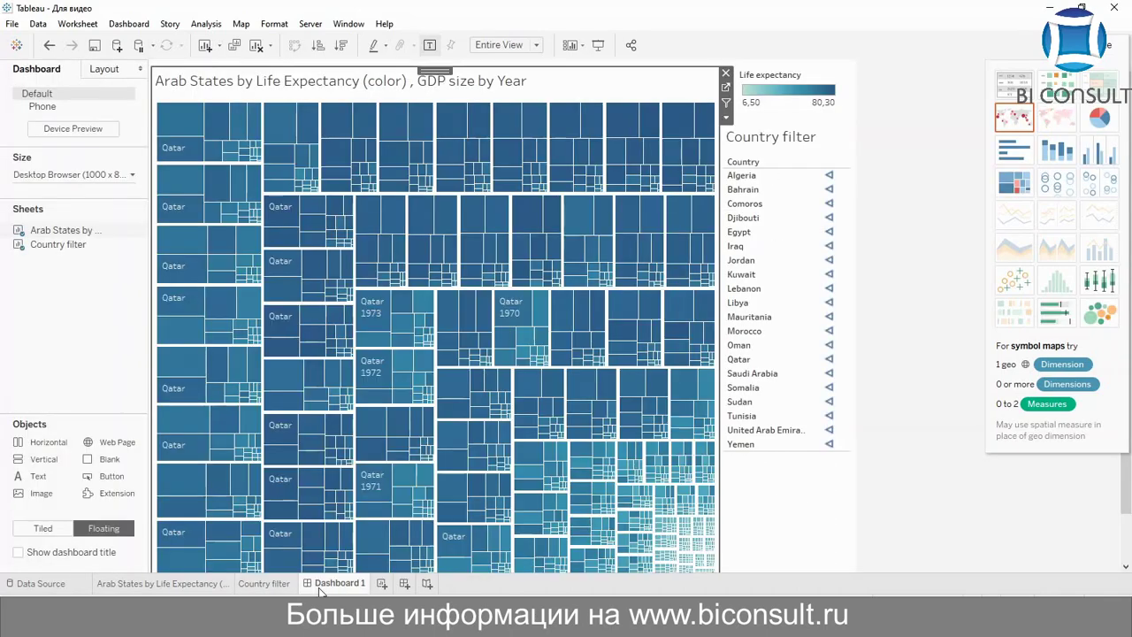
left_click(757, 339)
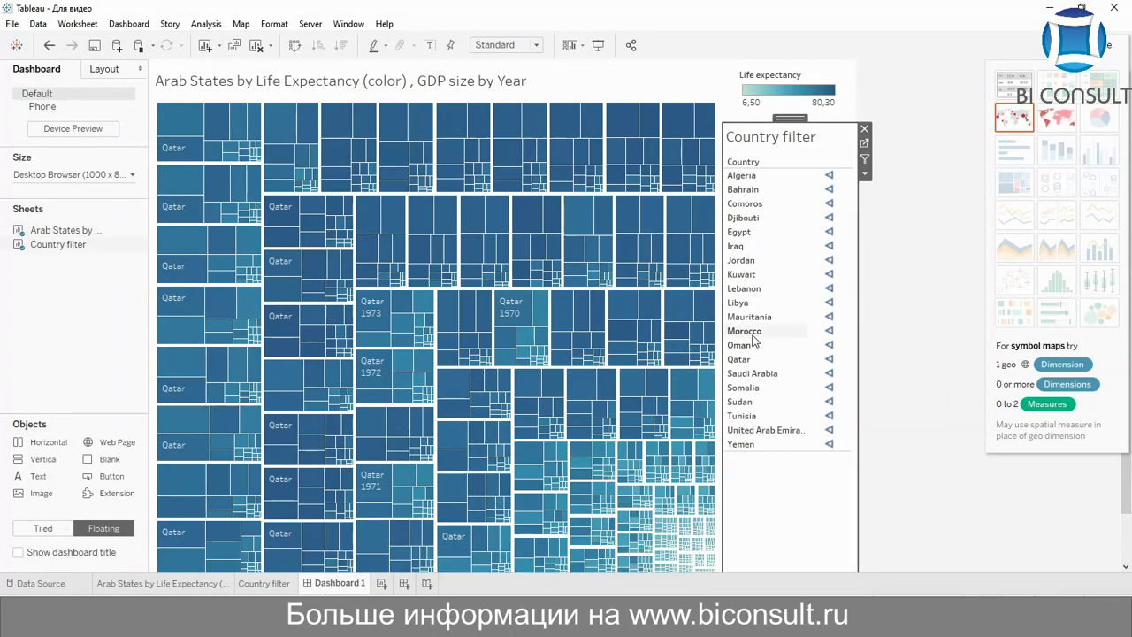
left_click(751, 332)
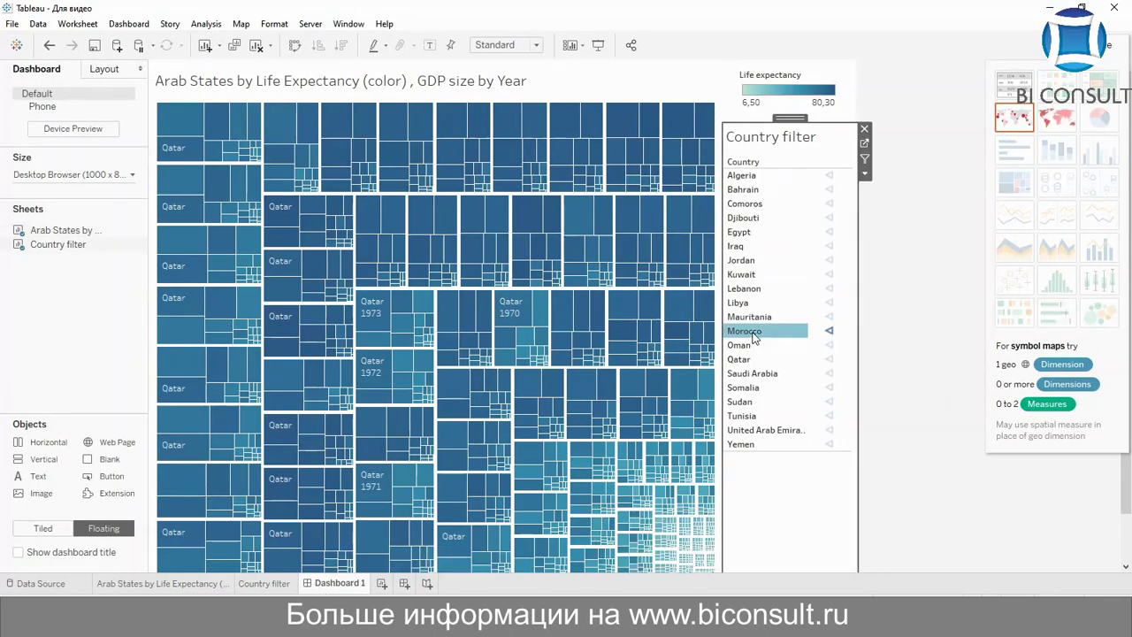
Step: Try to use the Country filter sheet as a dashboard filter while Morocco is selected, and dismiss the resulting dialog
left_click(887, 307)
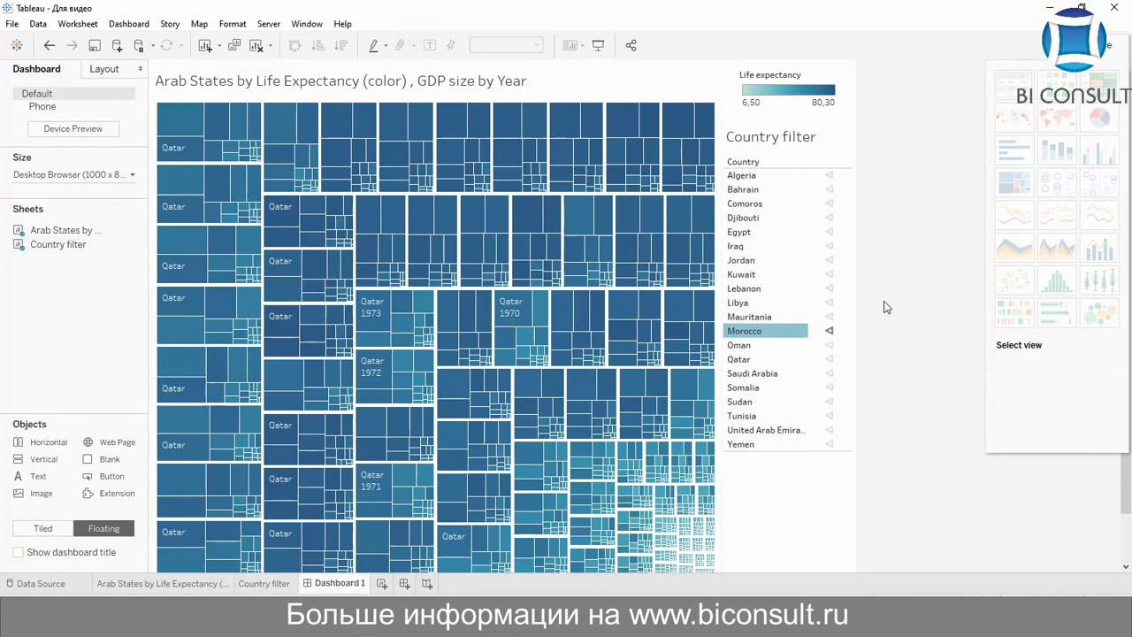
left_click(840, 142)
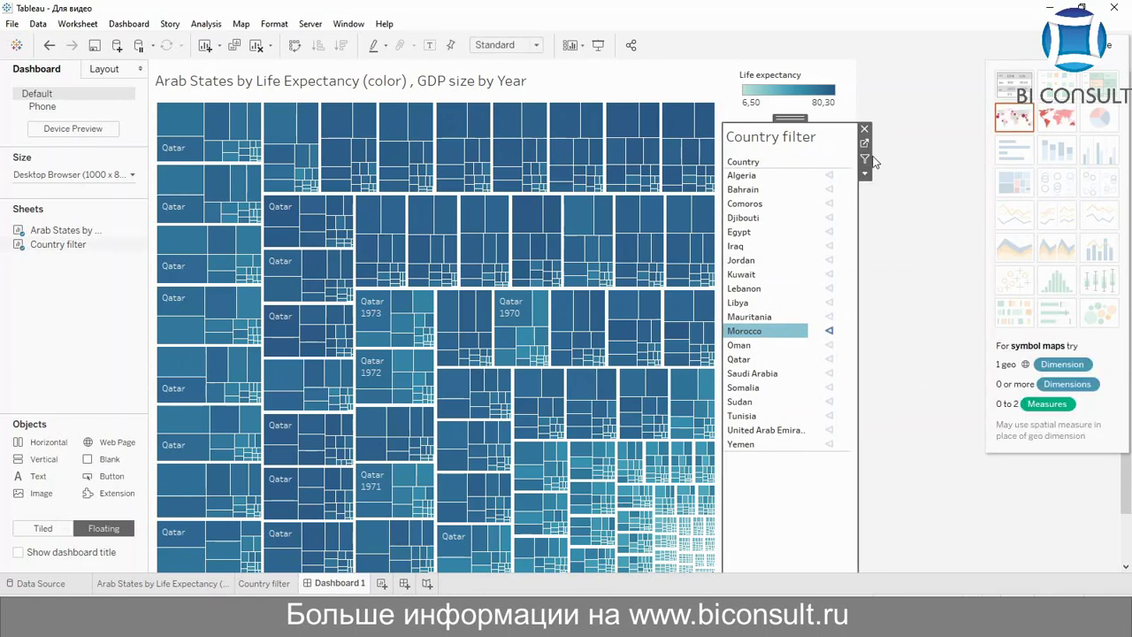
left_click(865, 173)
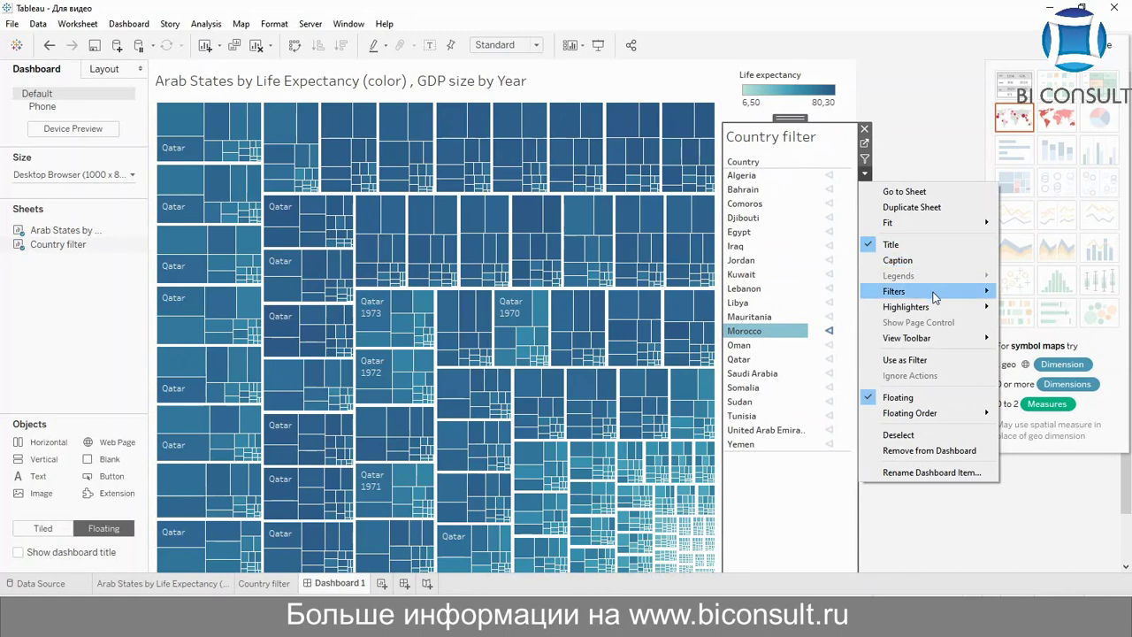
left_click(904, 359)
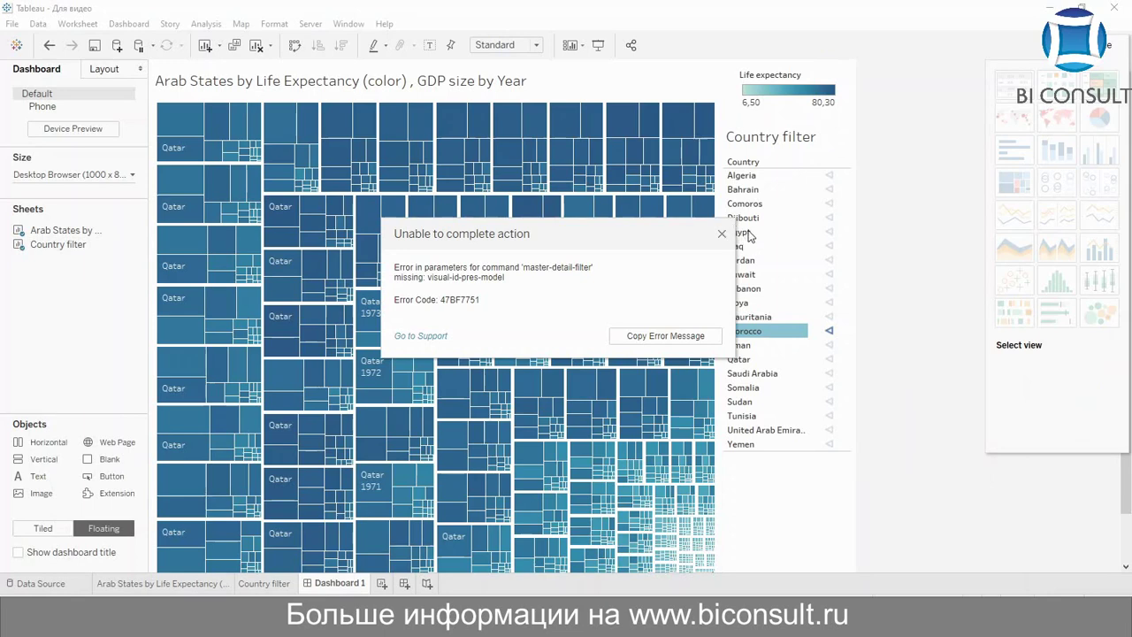
left_click(722, 233)
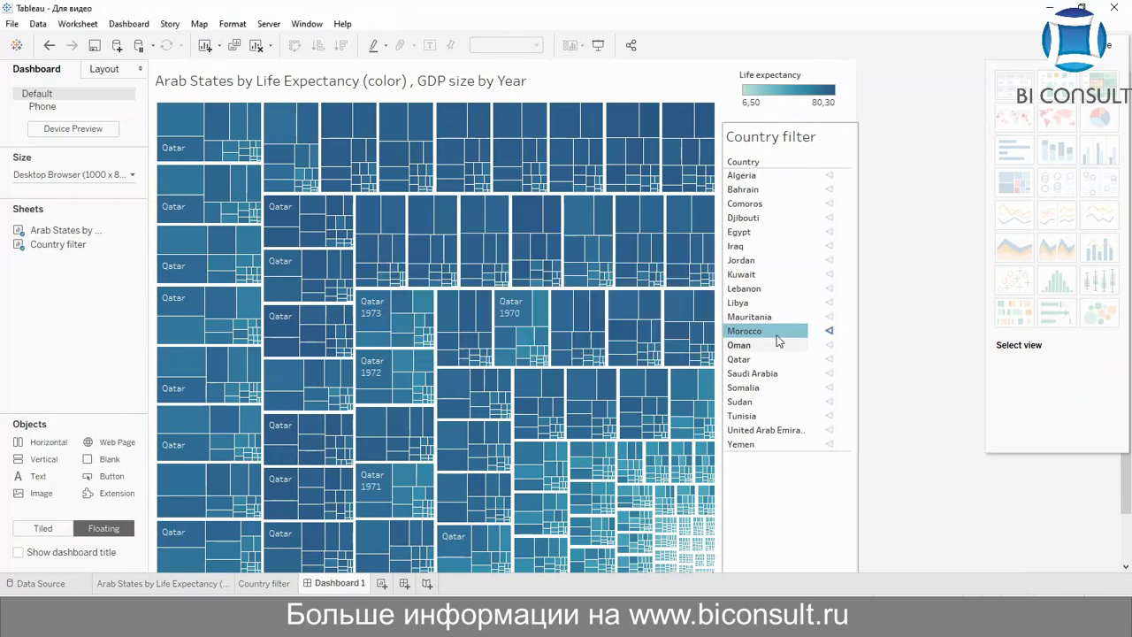
Step: Clear the Morocco selection and set the Country filter sheet to be used as a filter on the dashboard
left_click(778, 341)
left_click(864, 174)
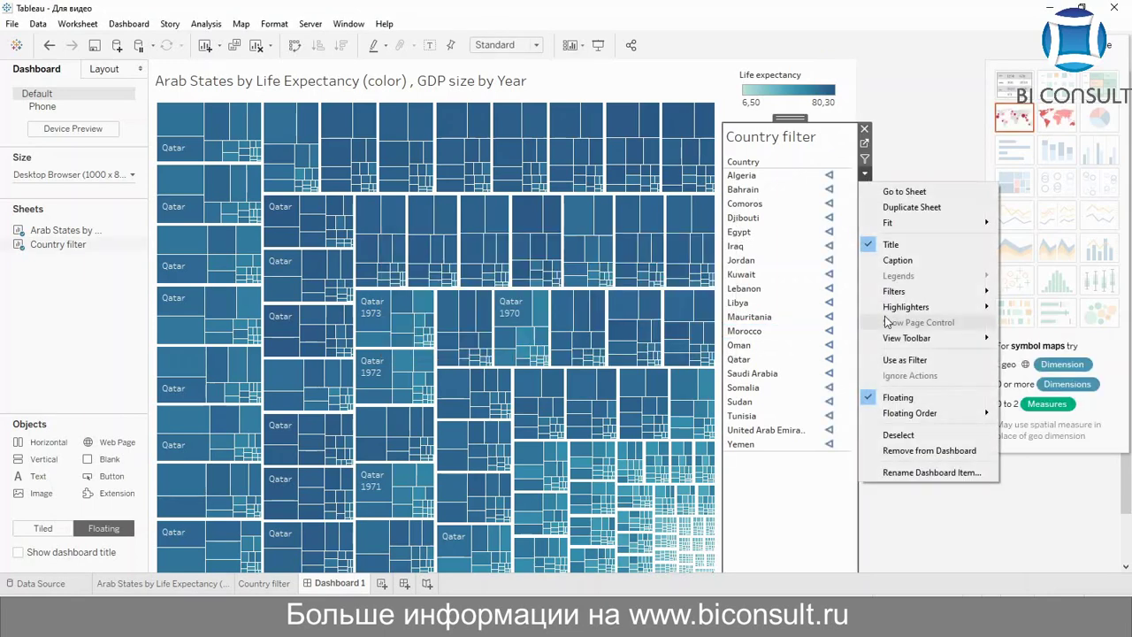
left_click(896, 359)
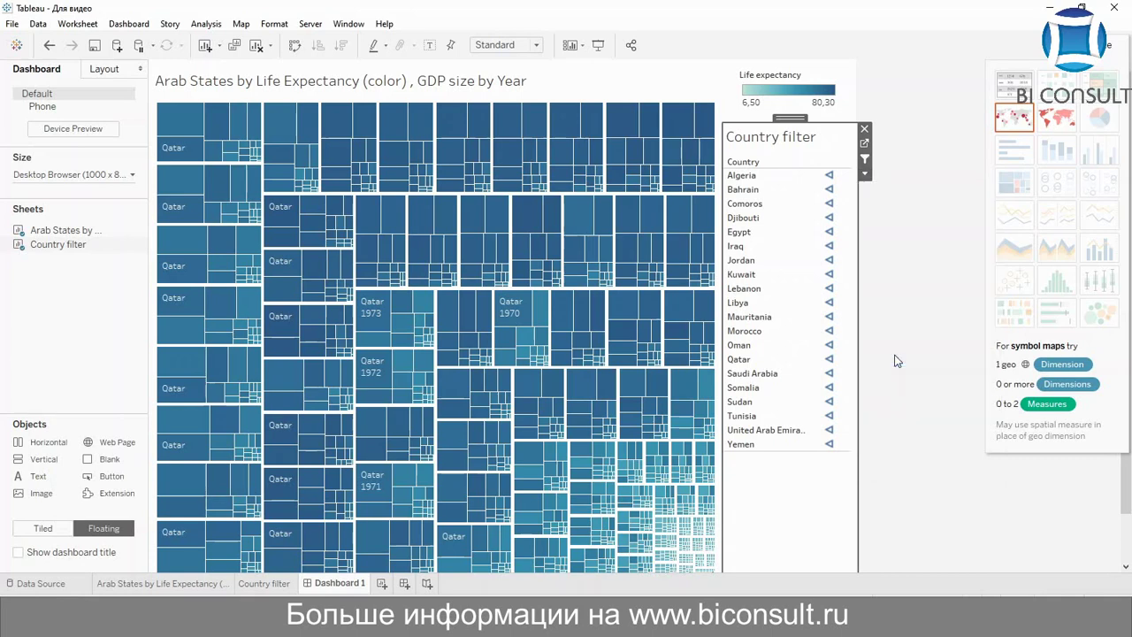
Step: Test the treemap filtering with Lebanon and with Iraq from the country list, and clear the selection to show all countries
left_click(758, 289)
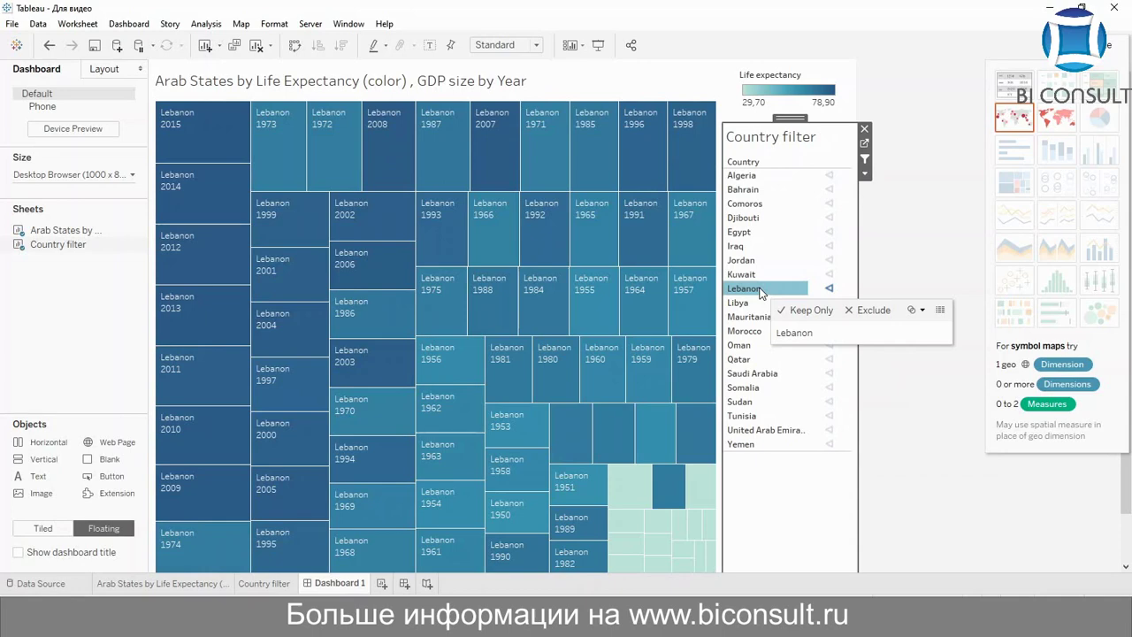
left_click(763, 246)
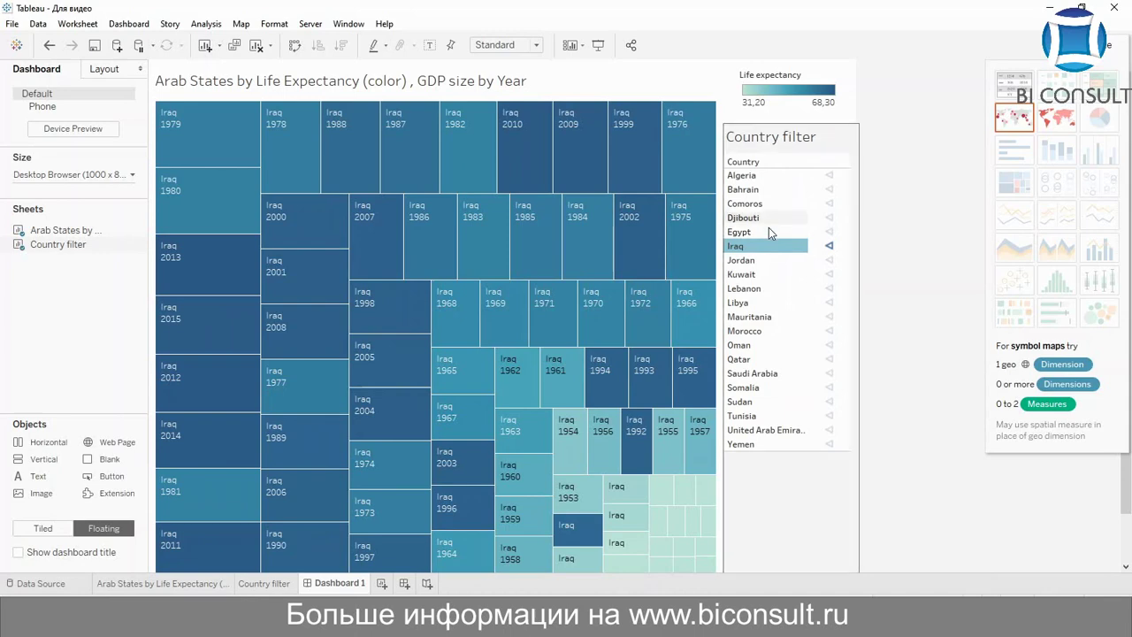
left_click(757, 245)
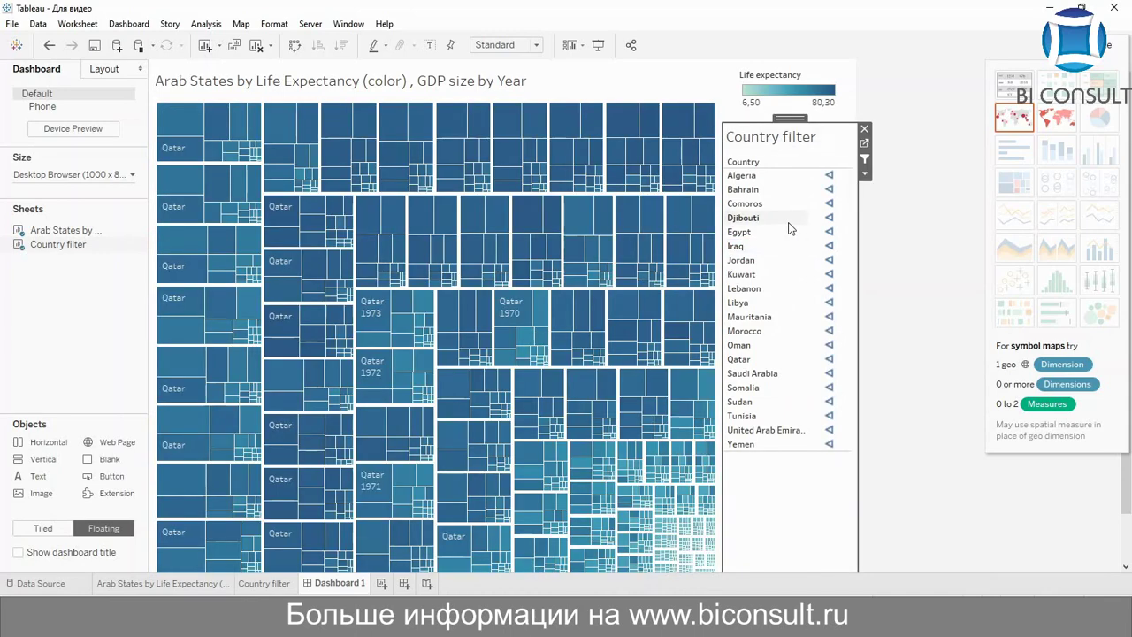
mouse_move(625, 337)
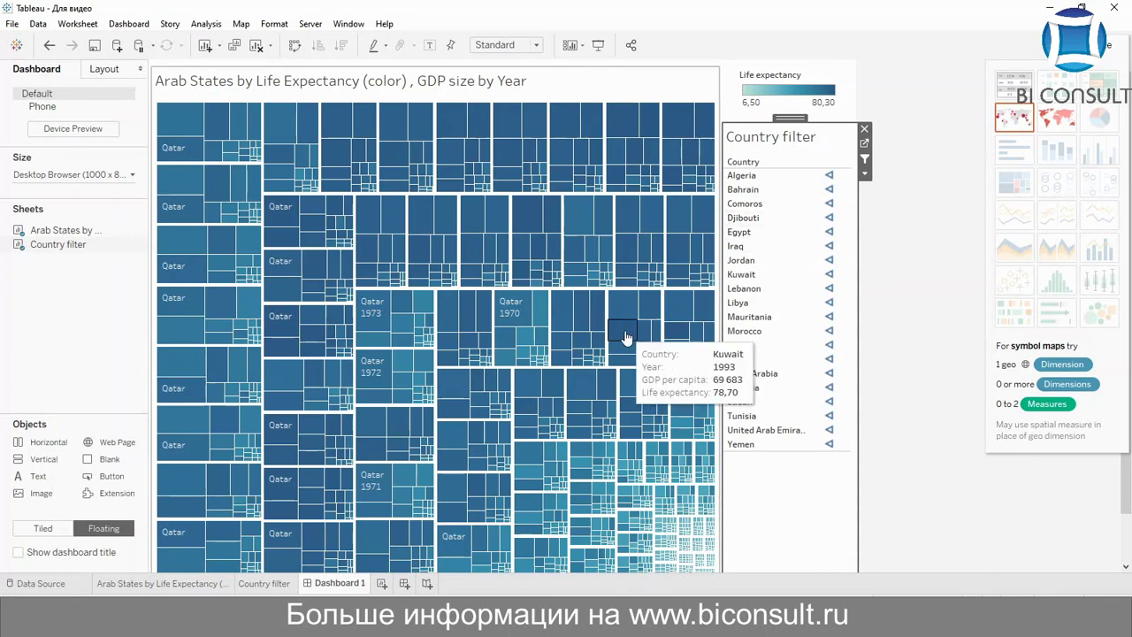